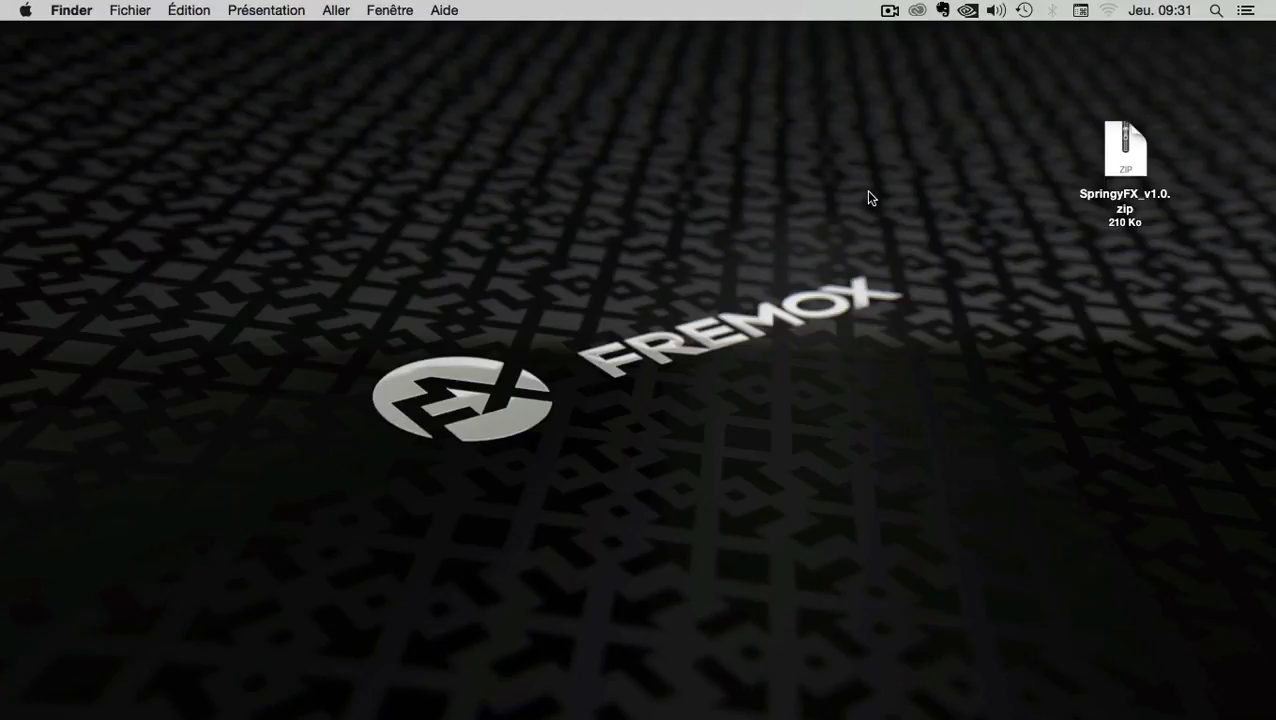
Select the SpringyFX_v1.0.zip archive on the desktop
drag(1048, 99, 1201, 242)
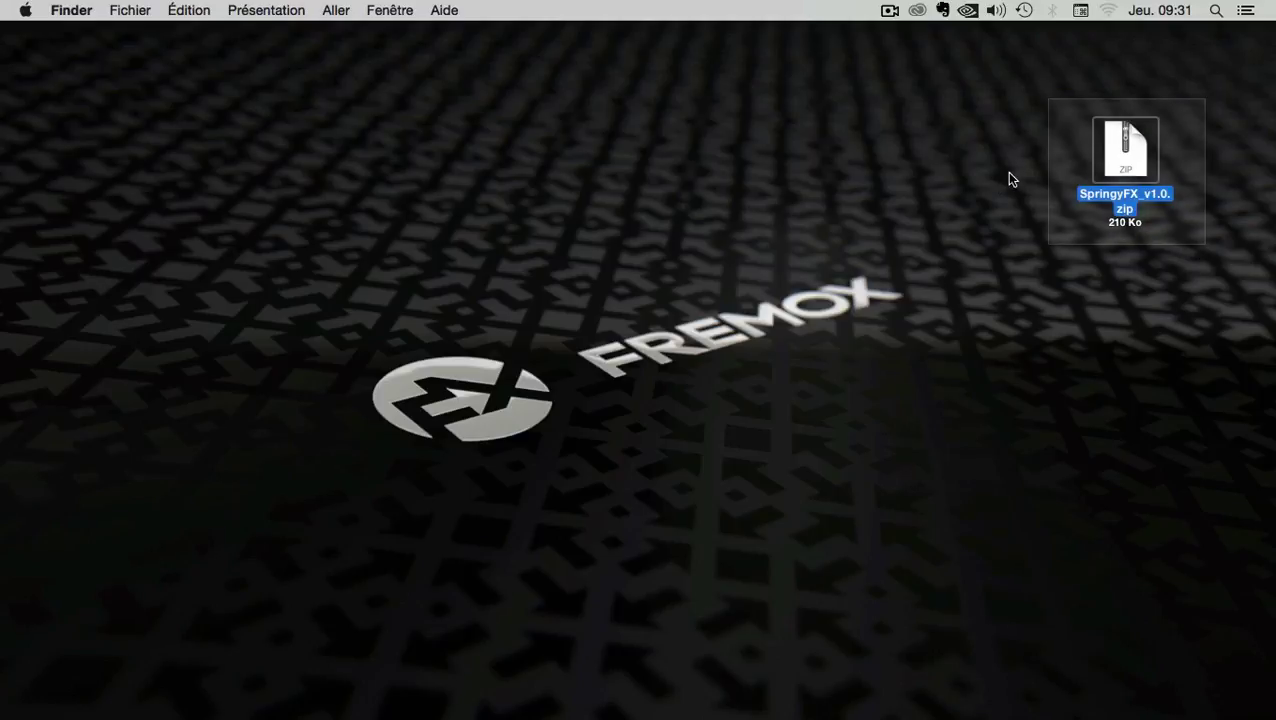
Expand SpringyFX_v1.0.zip into a SpringyFX_v1.0 folder below the archive
click(1008, 172)
double_click(1112, 148)
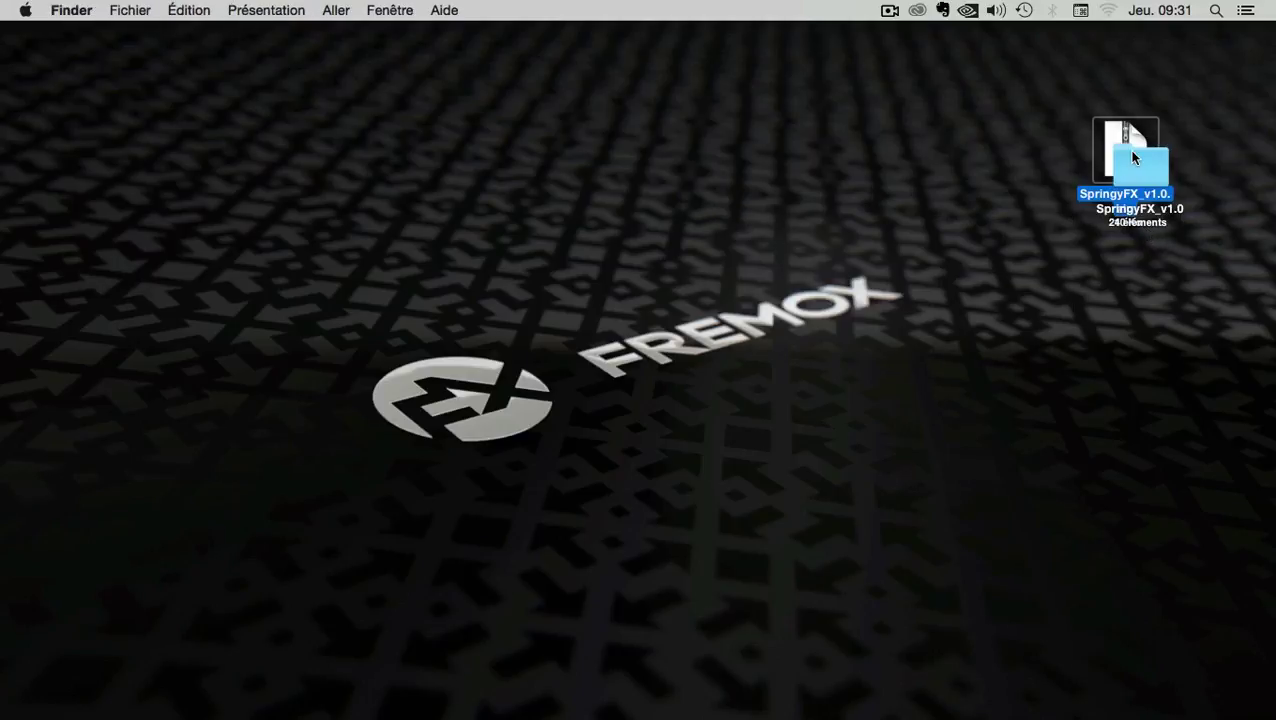
drag(1128, 158, 1124, 277)
Open the SpringyFX_v1.0 folder to view its four items, then launch After Effects CC 2015
double_click(1124, 277)
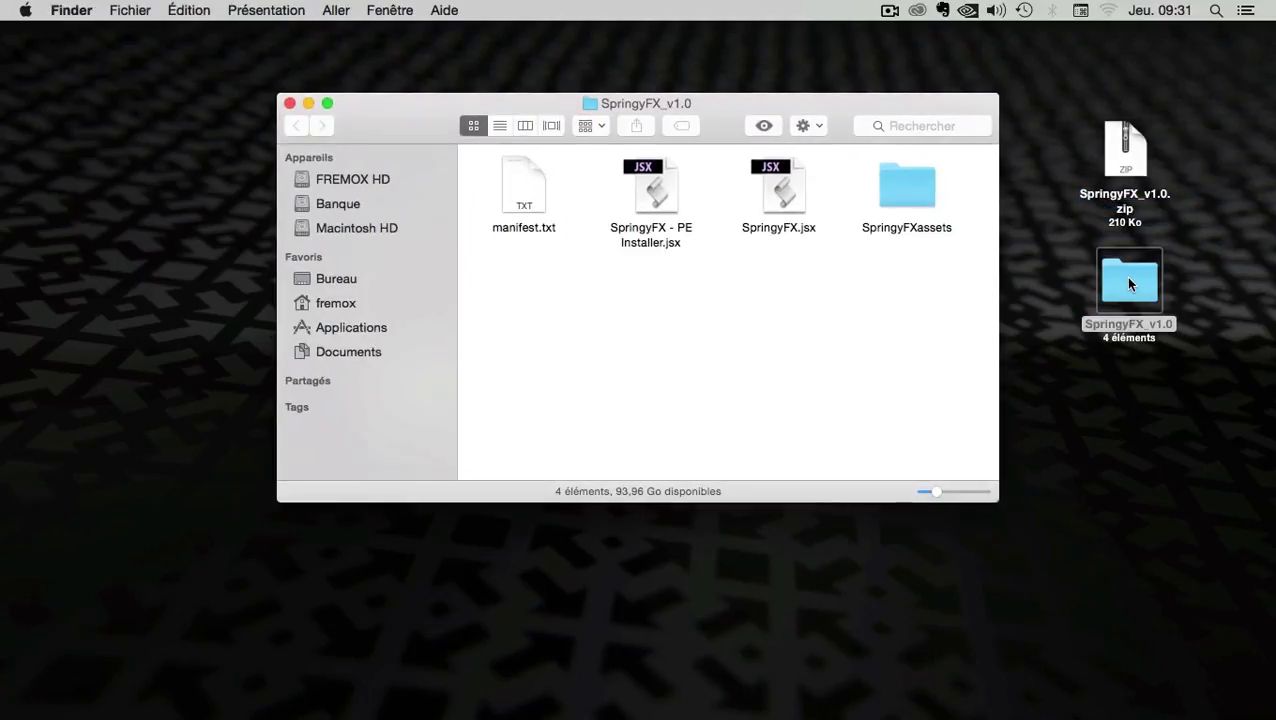
drag(870, 108, 881, 120)
drag(508, 308, 962, 162)
click(906, 369)
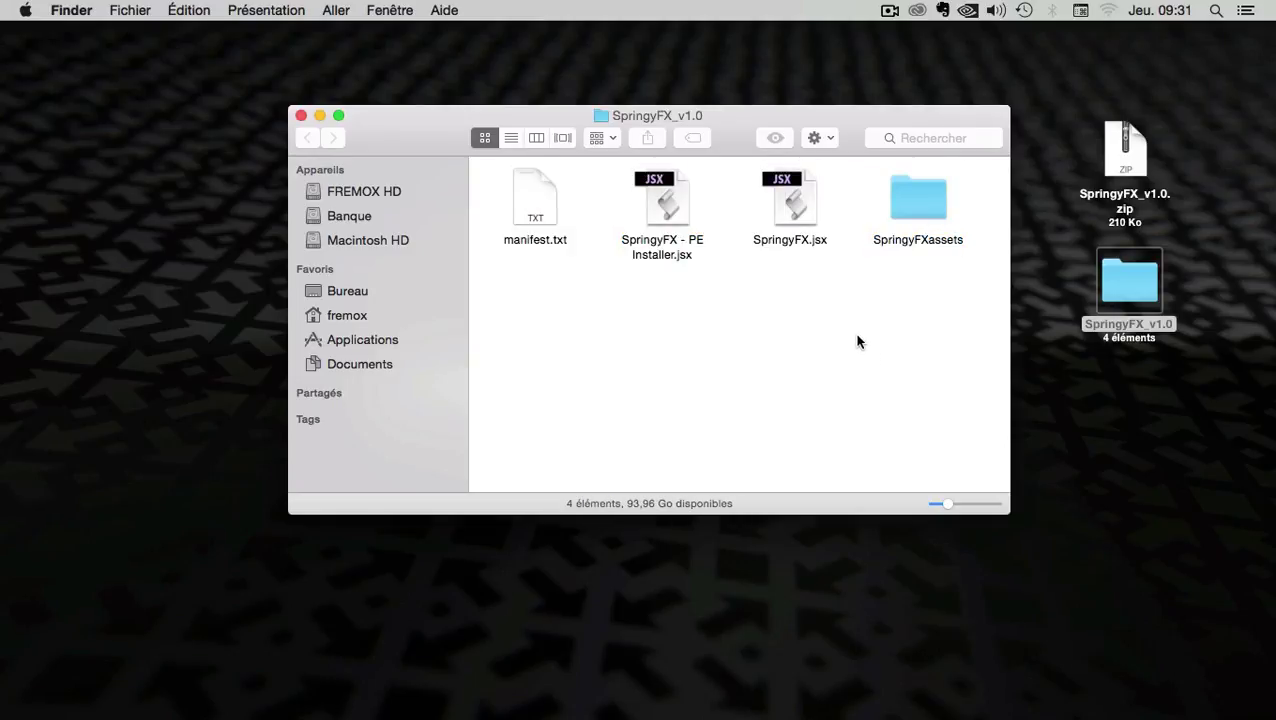
mouse_move(456, 703)
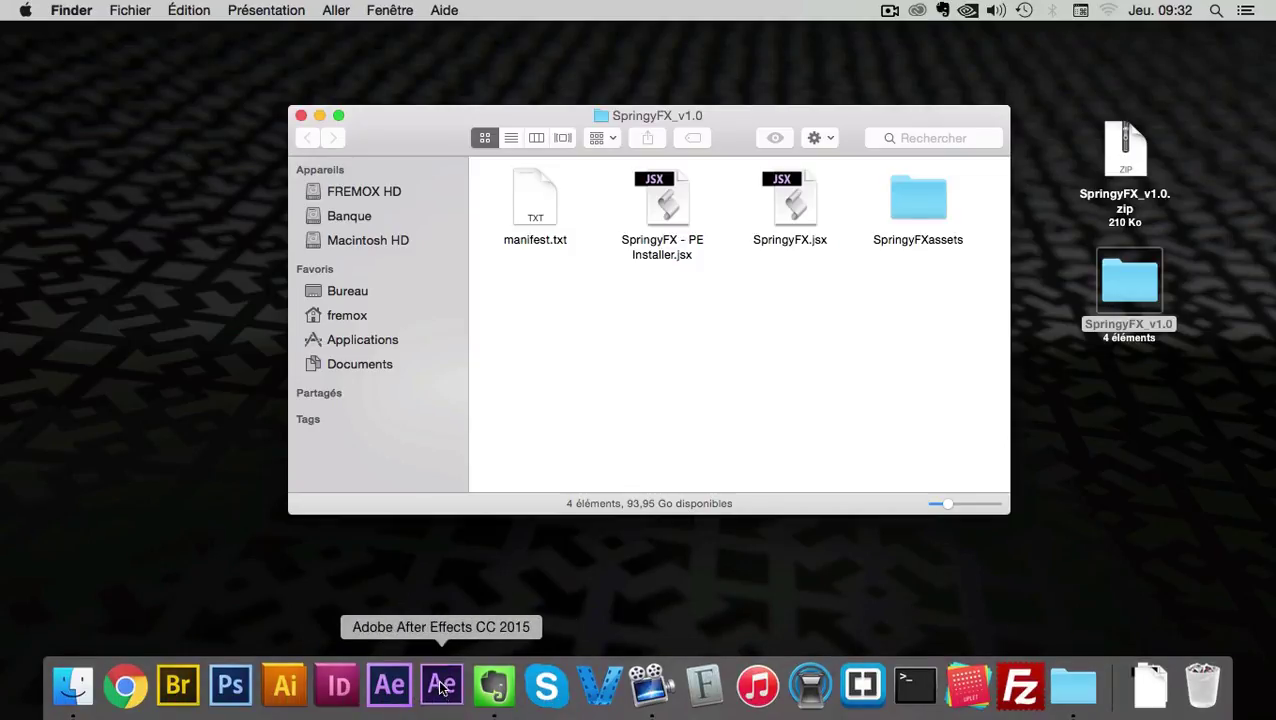
click(441, 686)
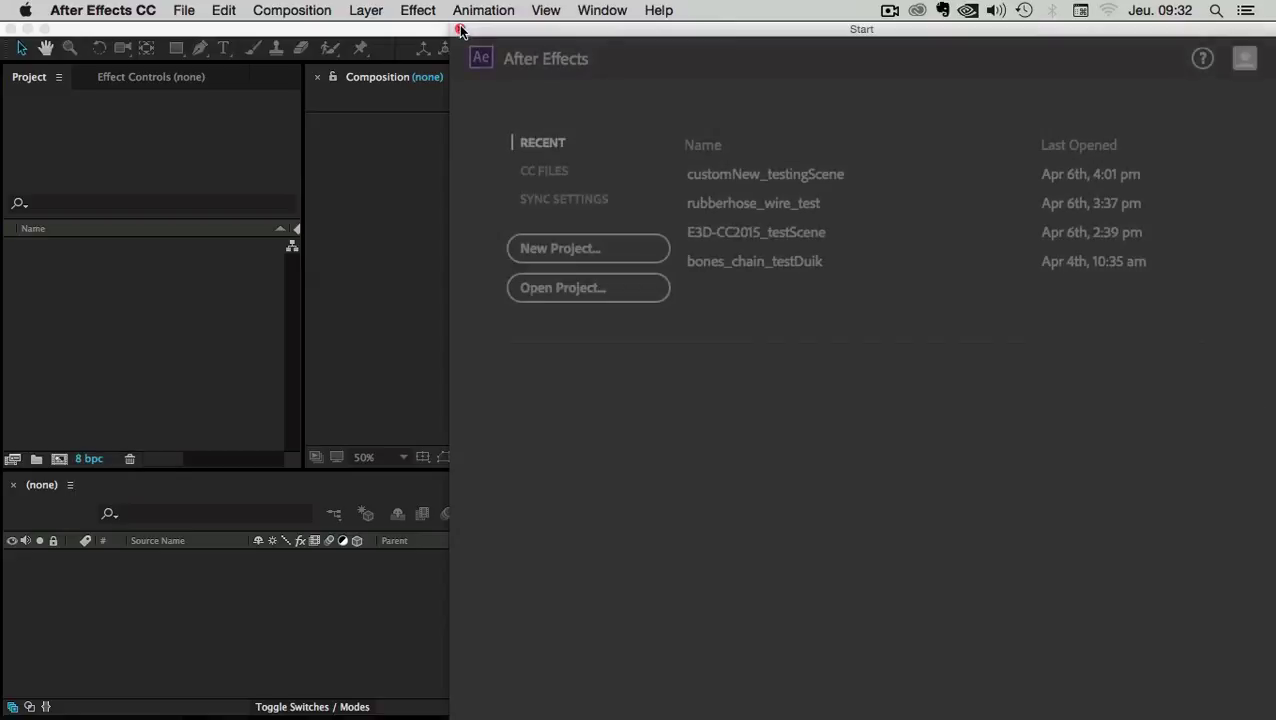
Close the Start window and enable Allow Scripts to Write Files and Access Network in General preferences
click(460, 28)
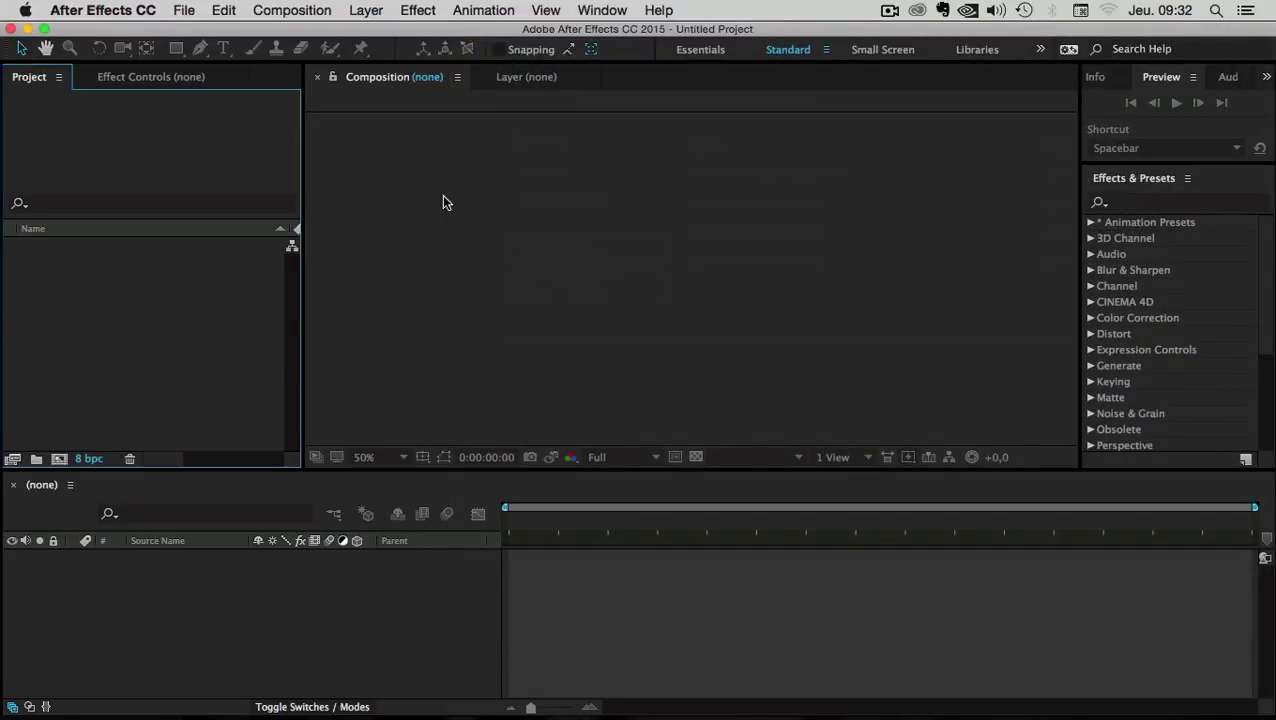
click(118, 8)
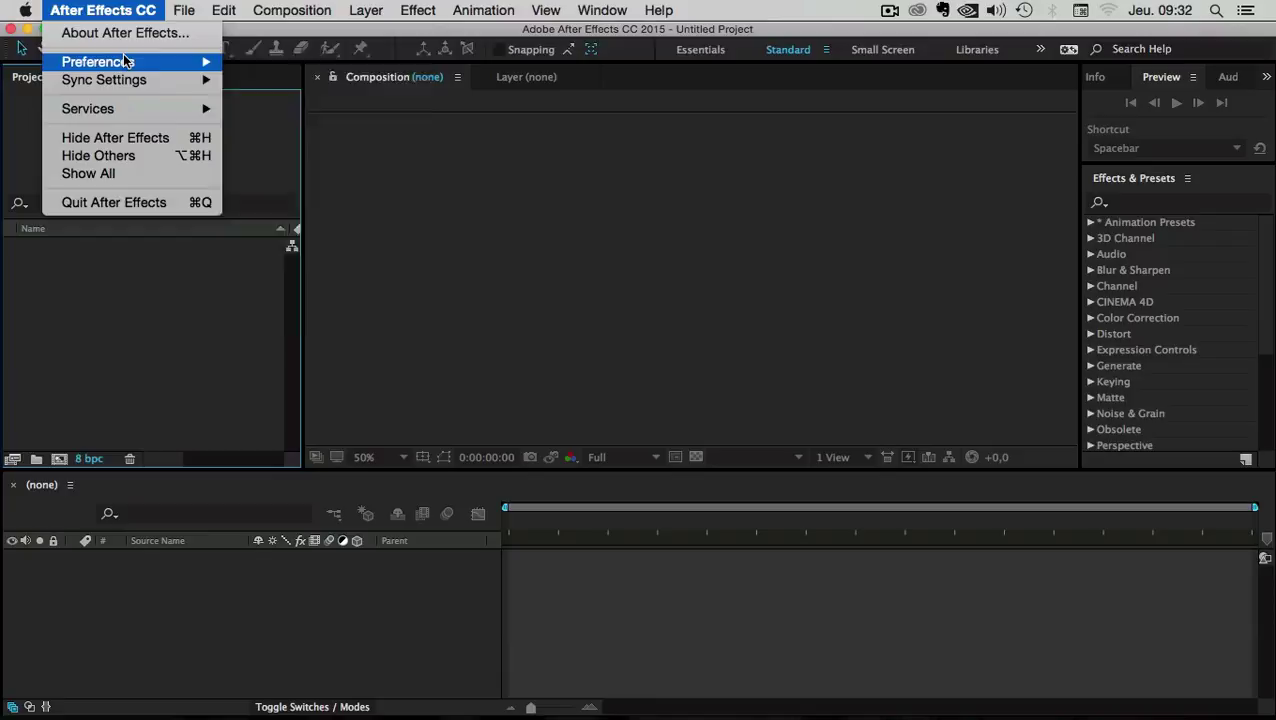
mouse_move(128, 62)
click(267, 63)
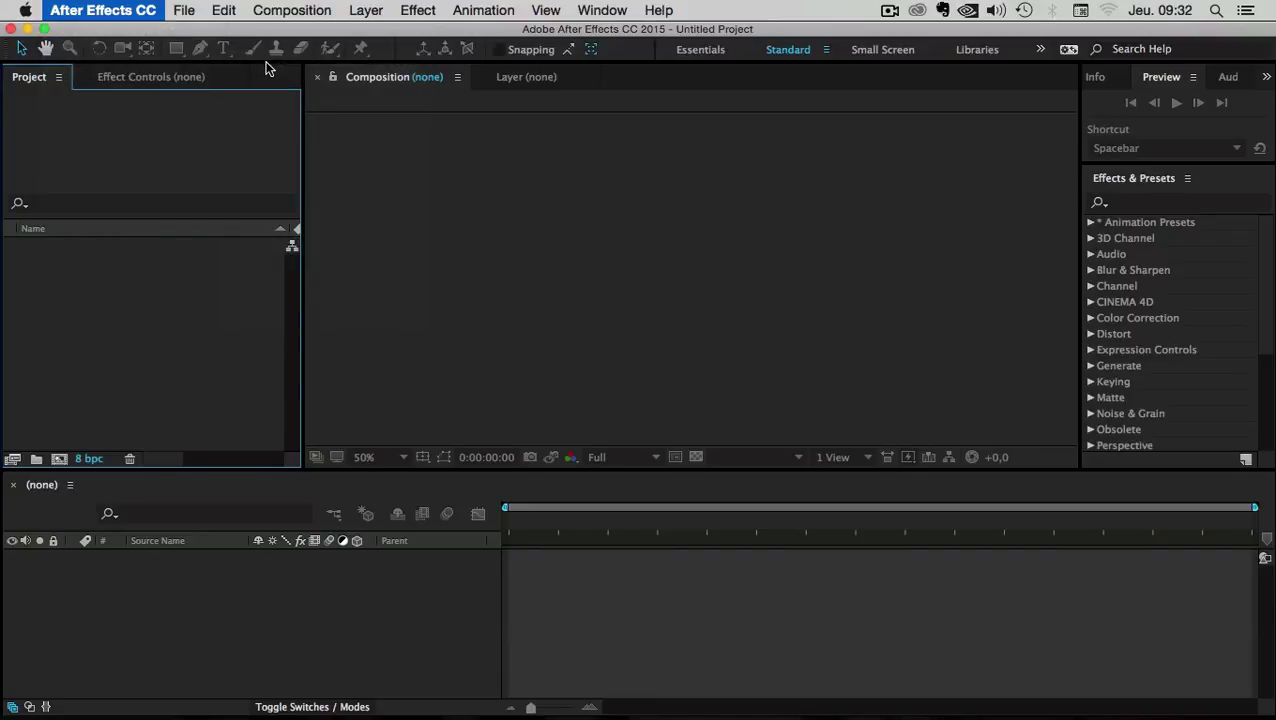
drag(538, 210, 366, 102)
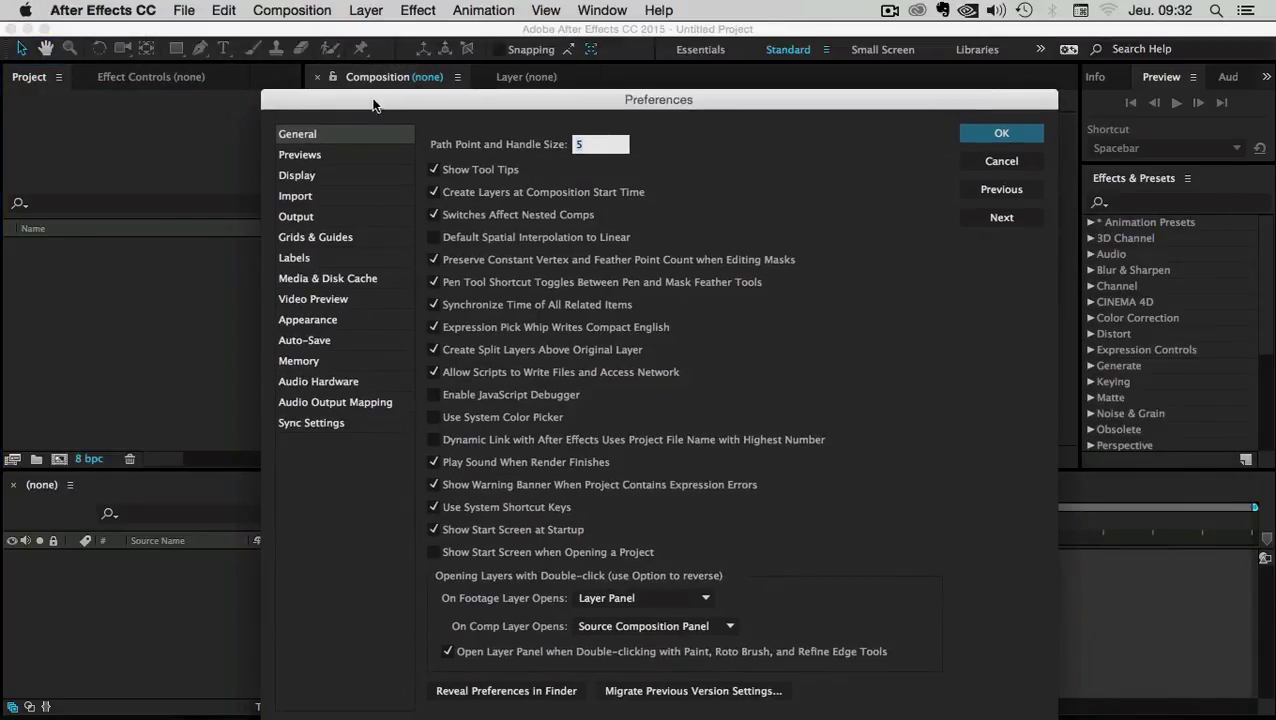
click(460, 374)
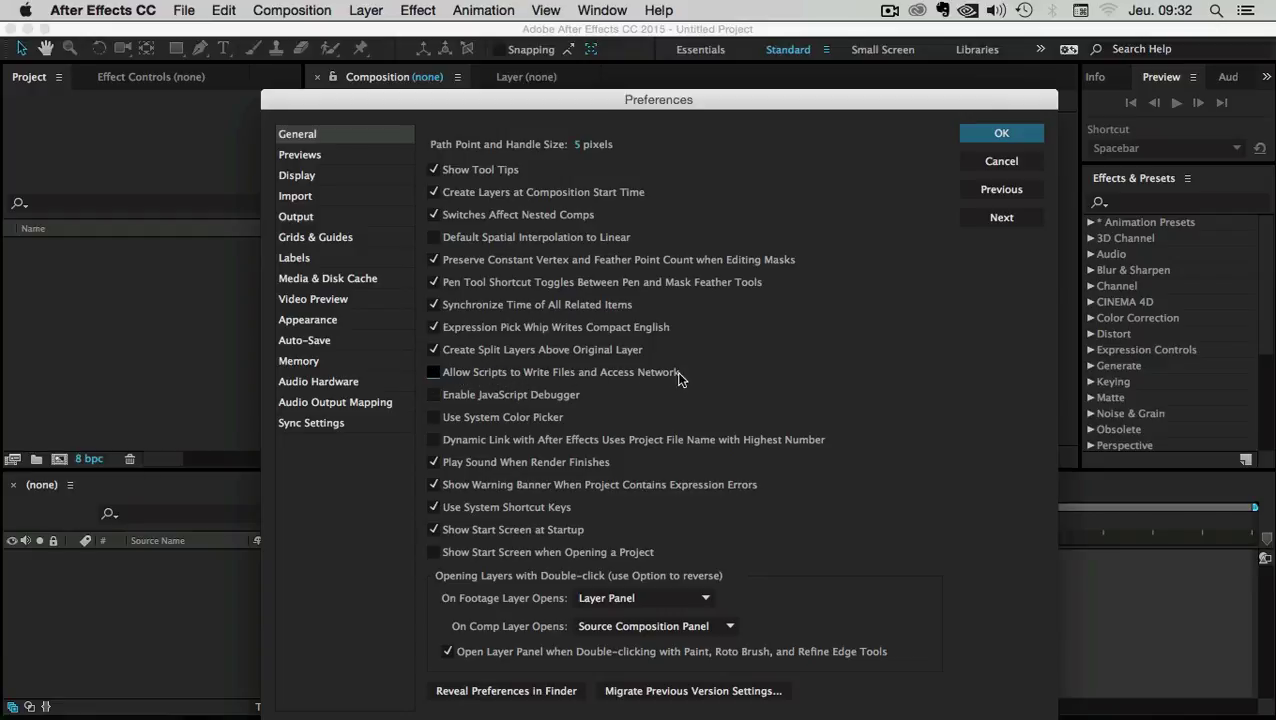
click(436, 373)
drag(590, 94, 574, 42)
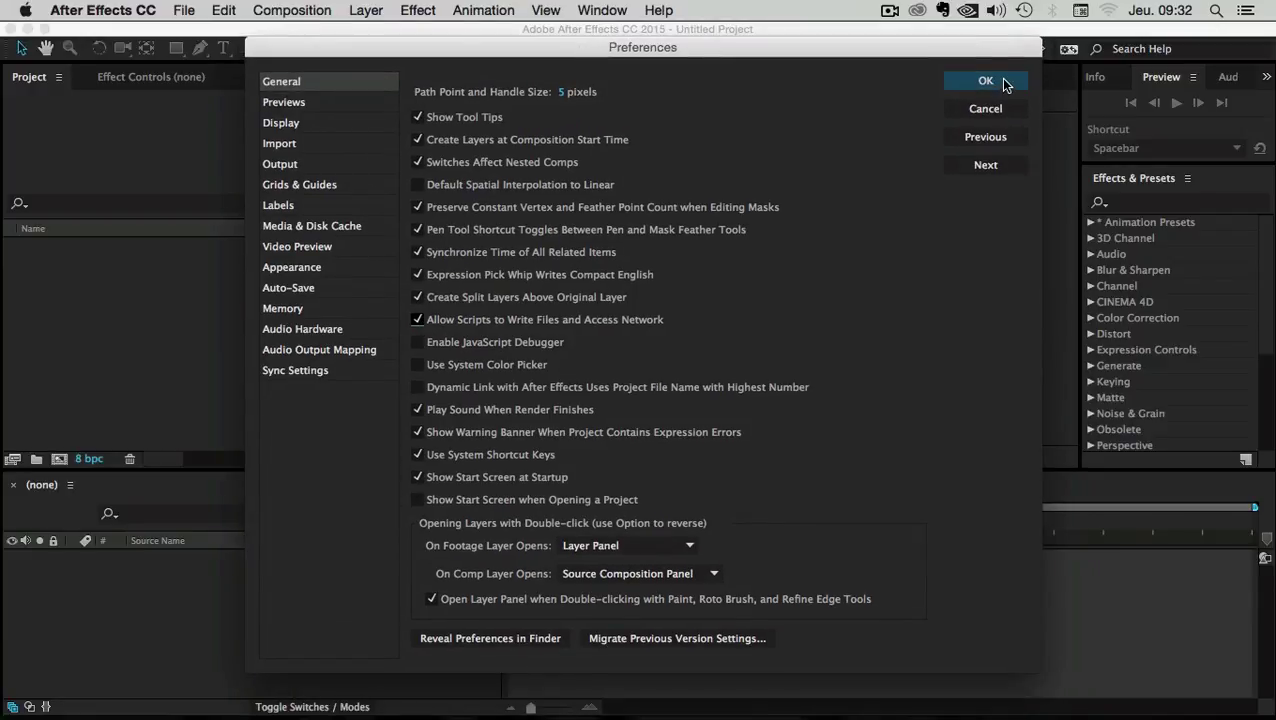
click(1005, 85)
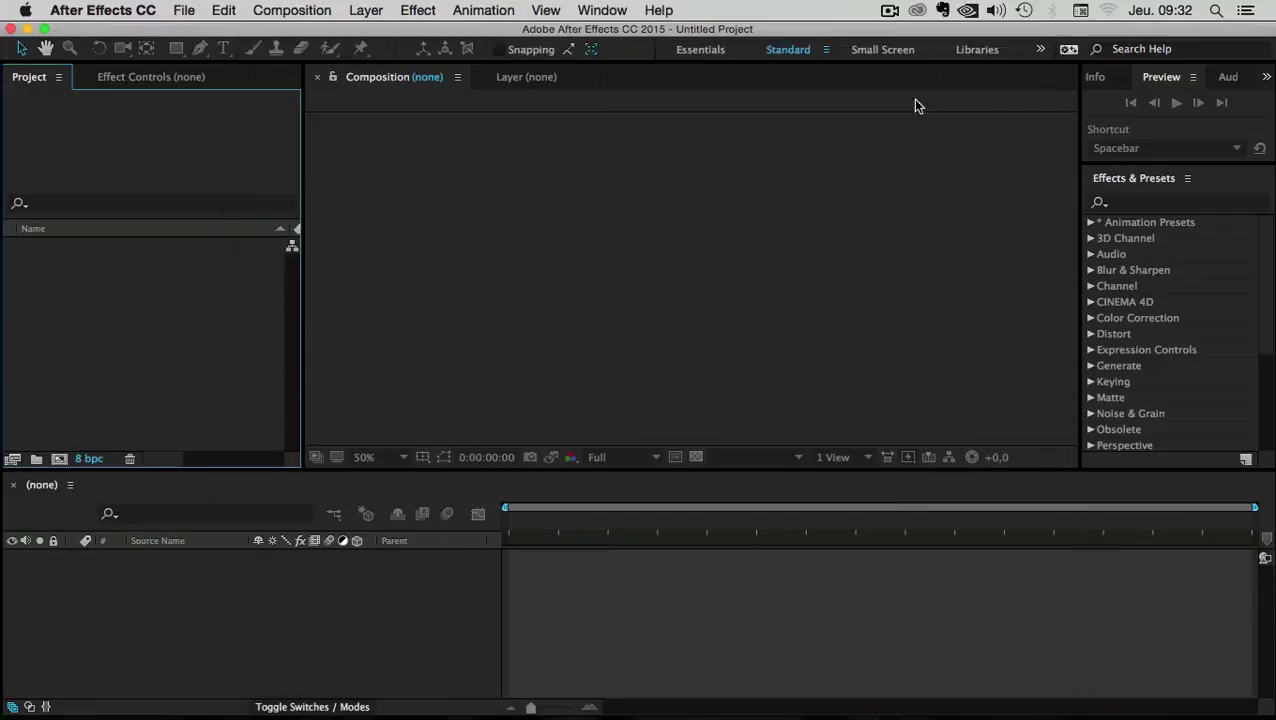
Run SpringyFX - PE Installer.jsx from the desktop's SpringyFX_v1.0 folder via Run Script File
click(182, 11)
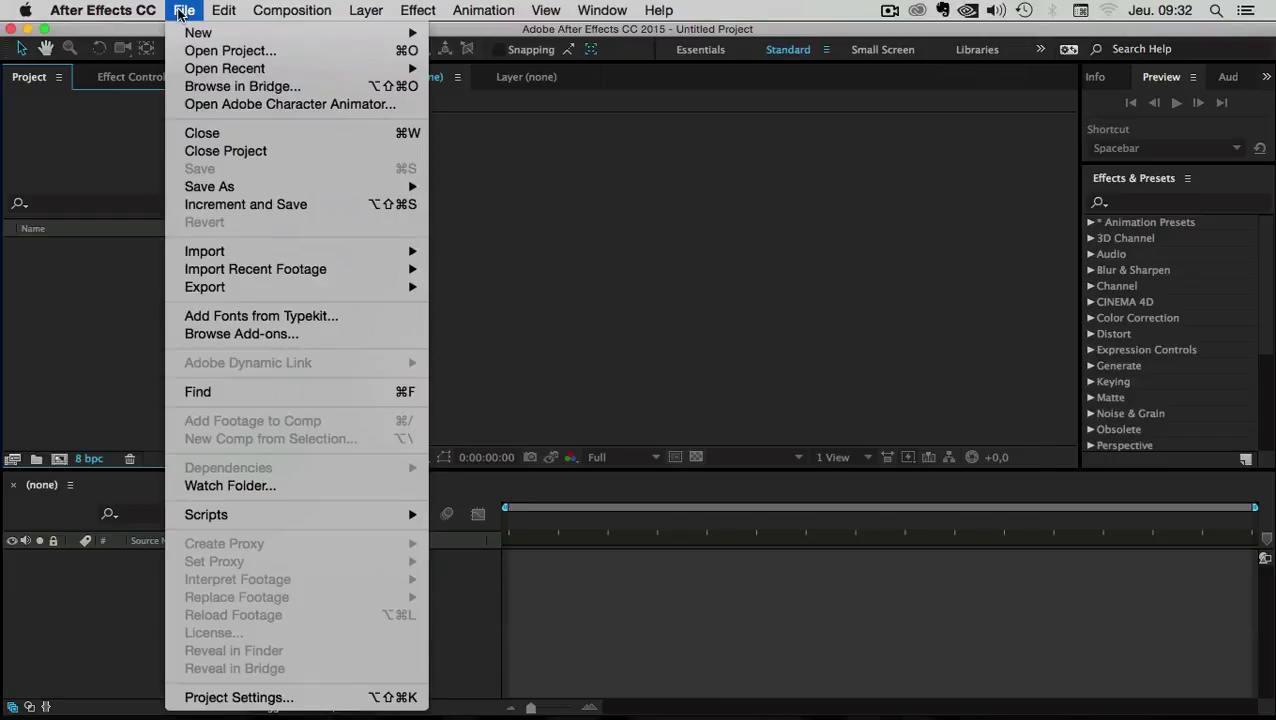
mouse_move(257, 522)
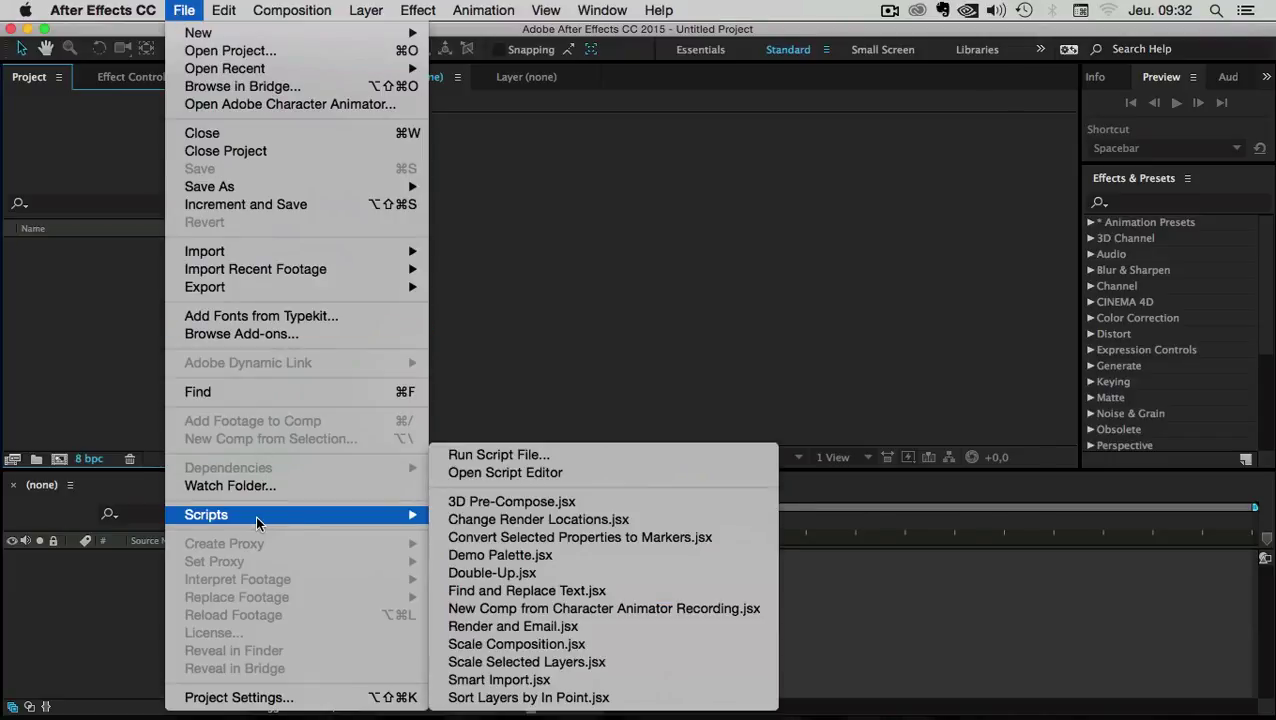
click(515, 456)
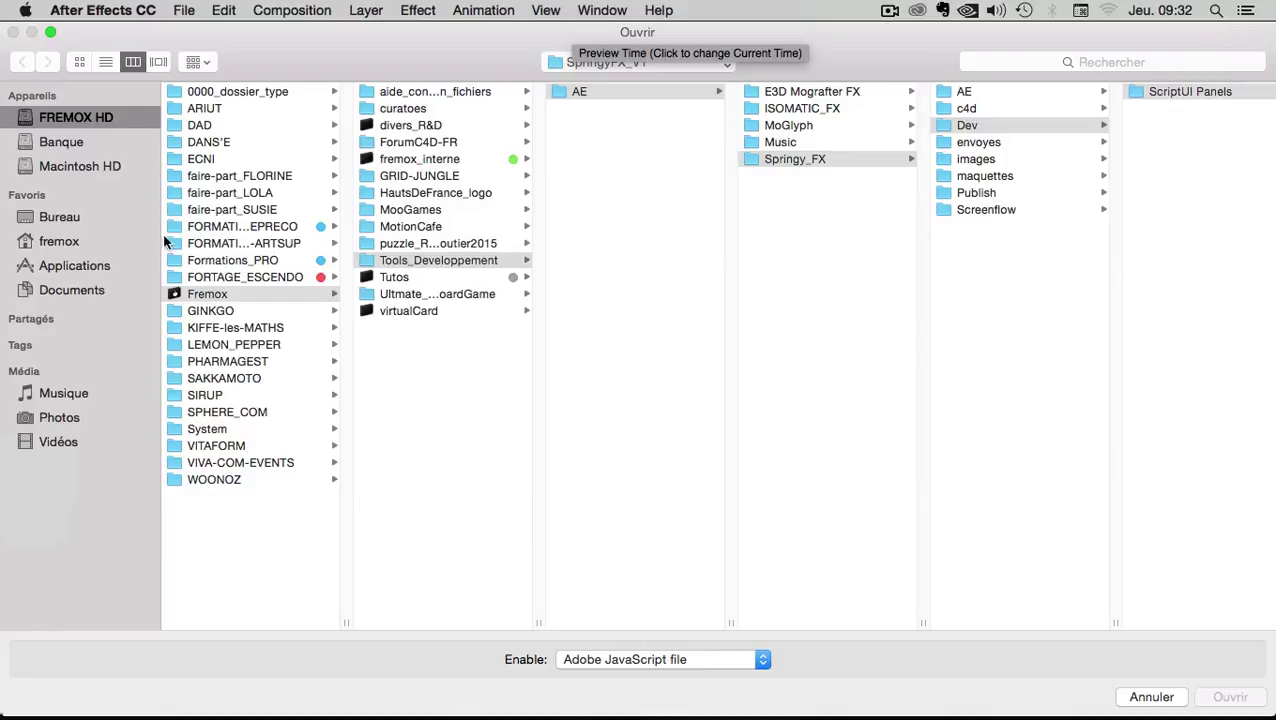
click(58, 219)
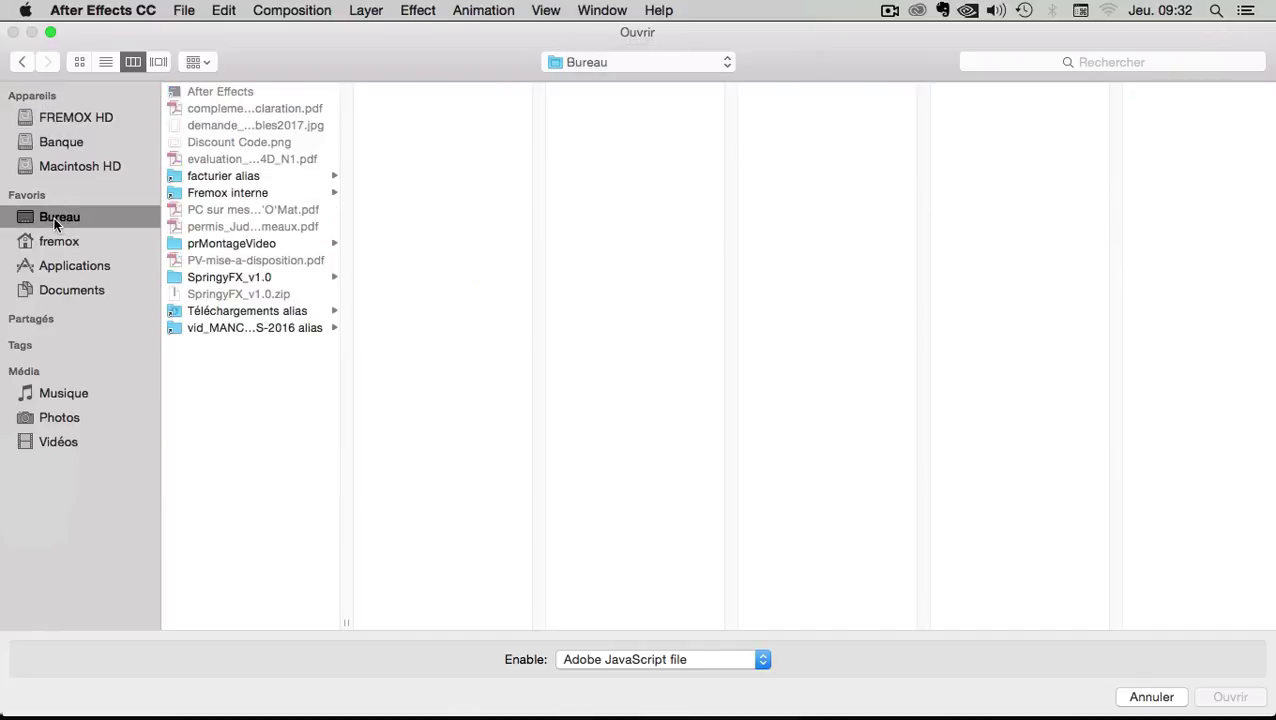
click(225, 277)
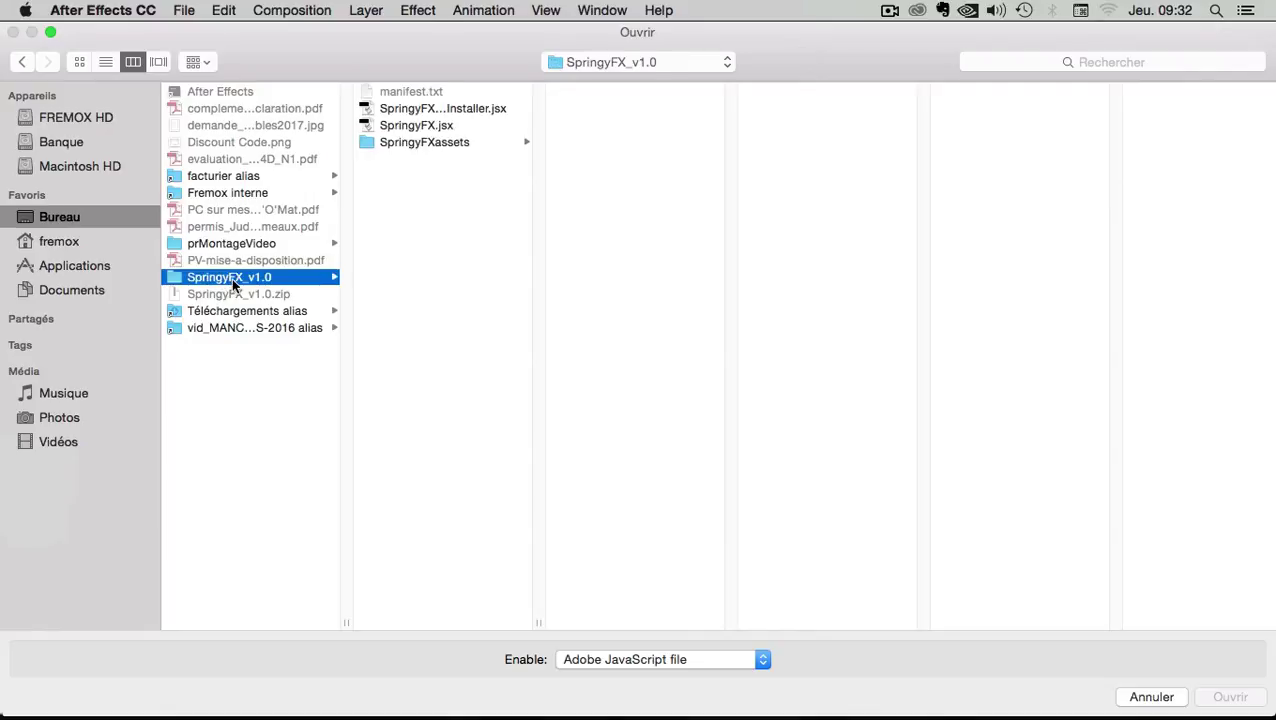
click(410, 108)
double_click(540, 622)
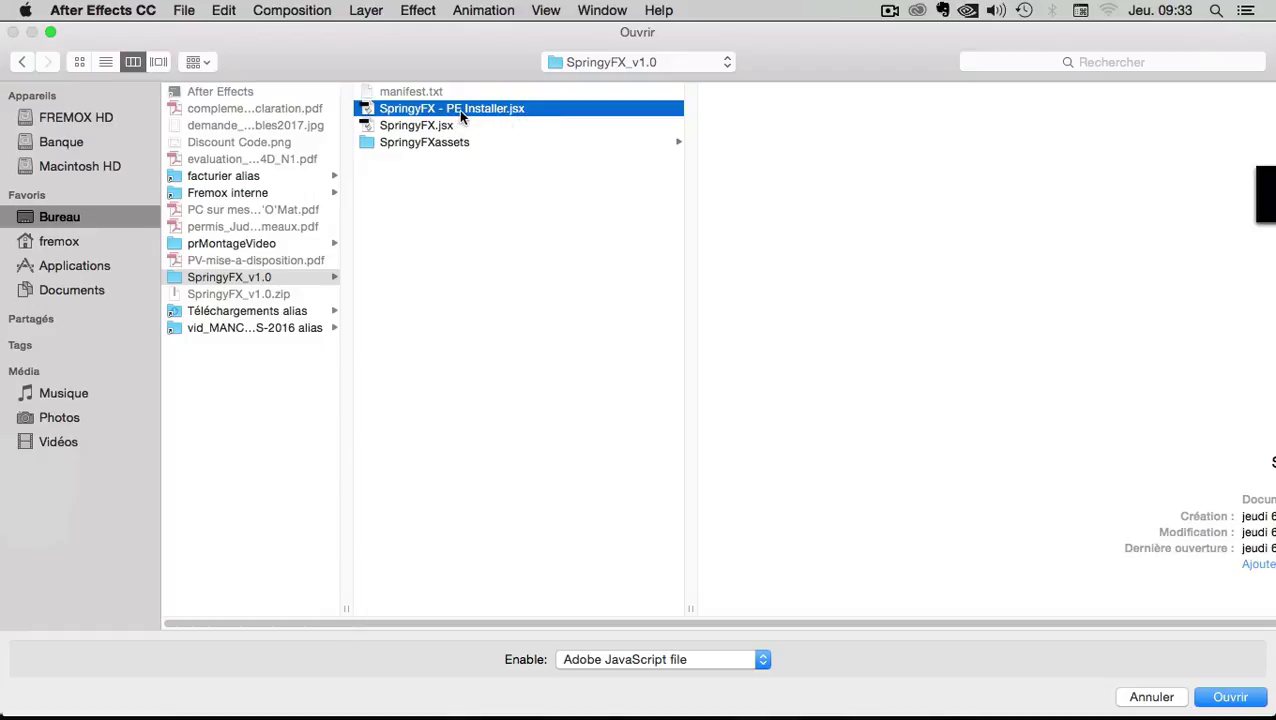
click(1238, 700)
Install SpringyFX, acknowledge Installation complete, close the installer panel and quit After Effects
drag(617, 307, 573, 268)
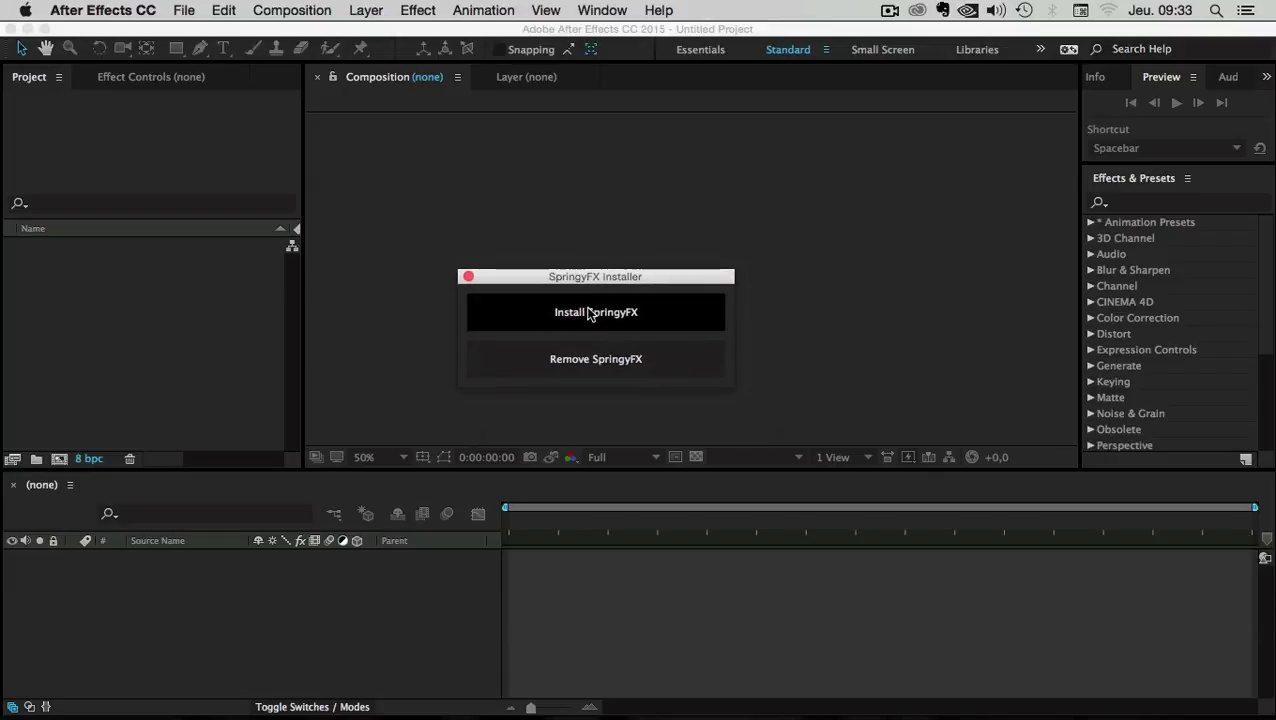
drag(568, 289, 566, 267)
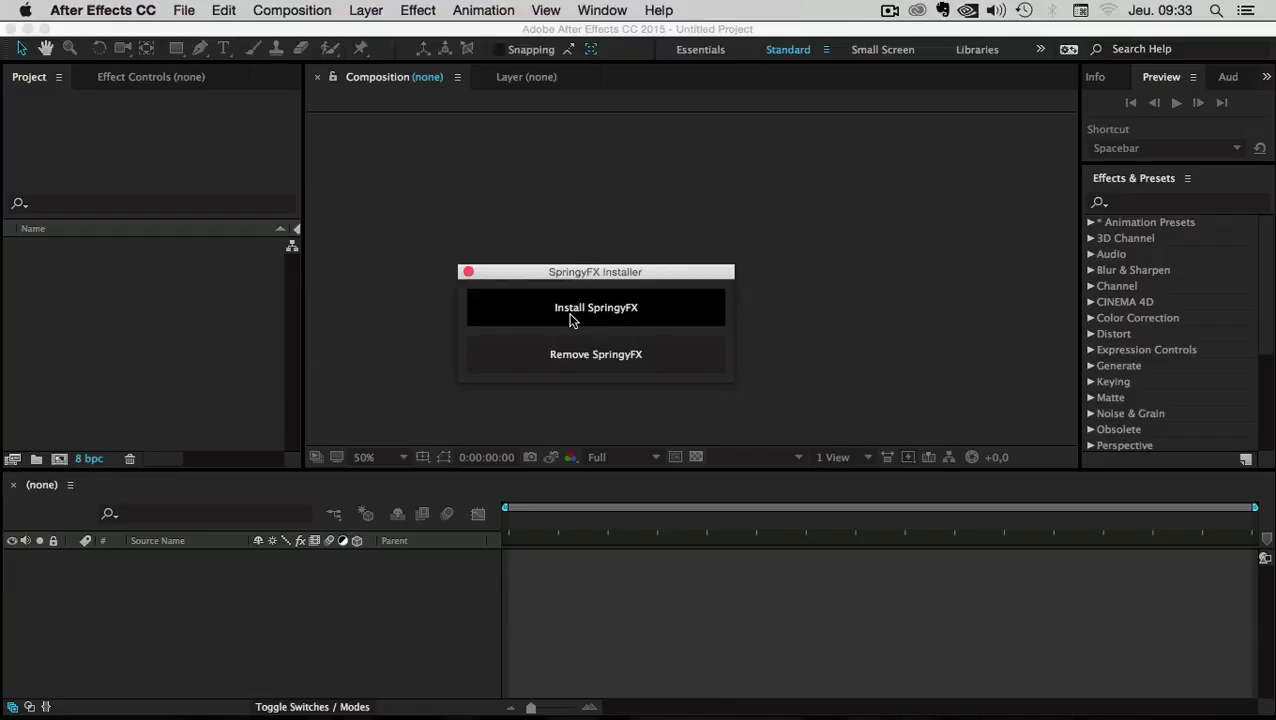
click(651, 314)
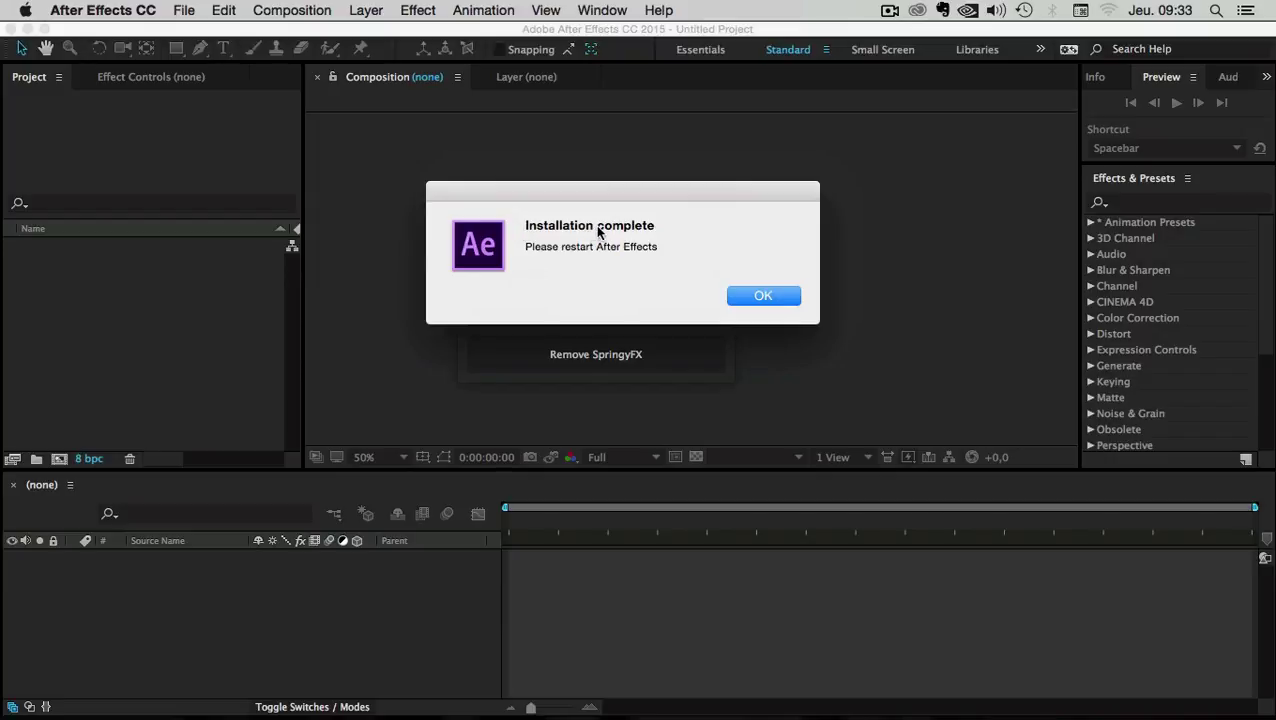
click(766, 295)
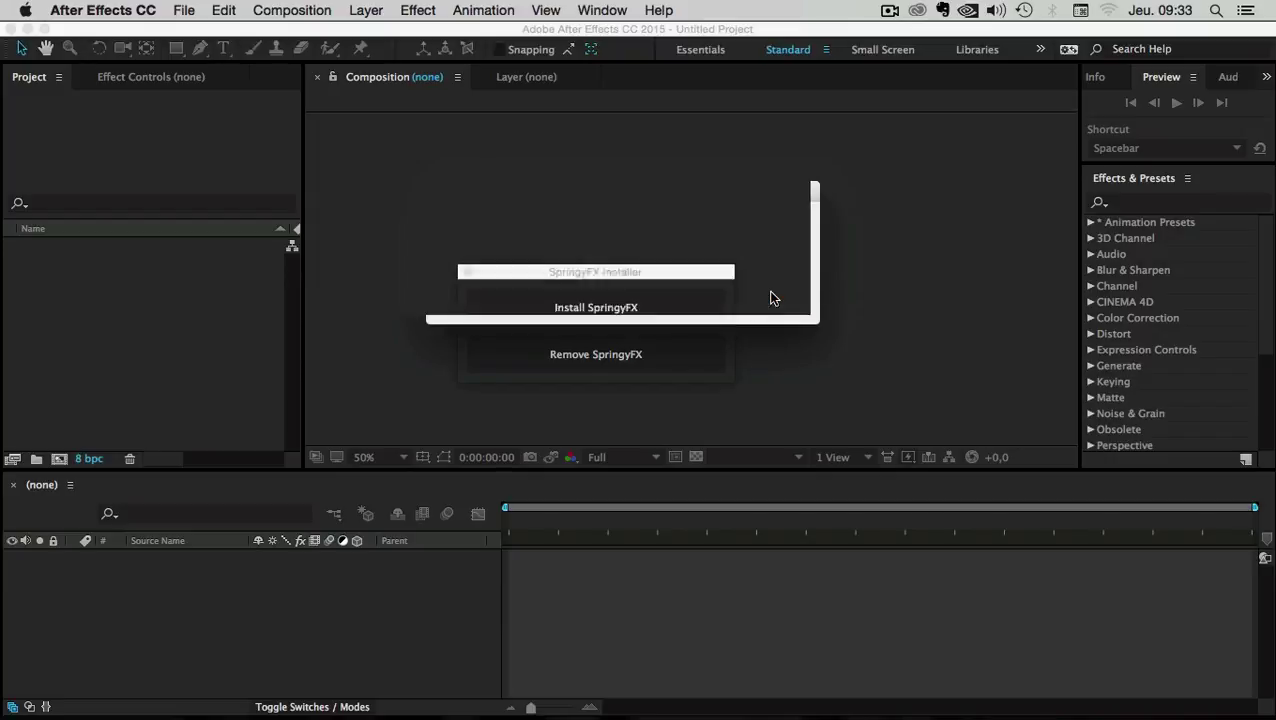
click(468, 272)
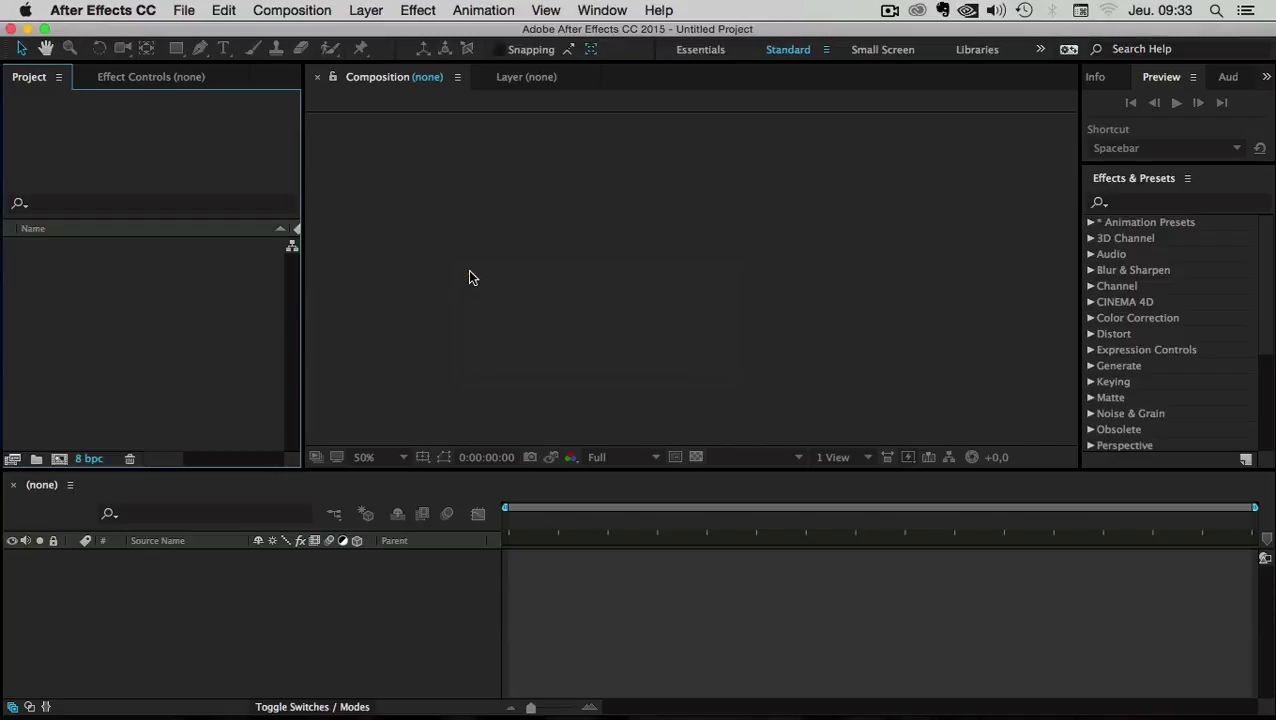
click(95, 10)
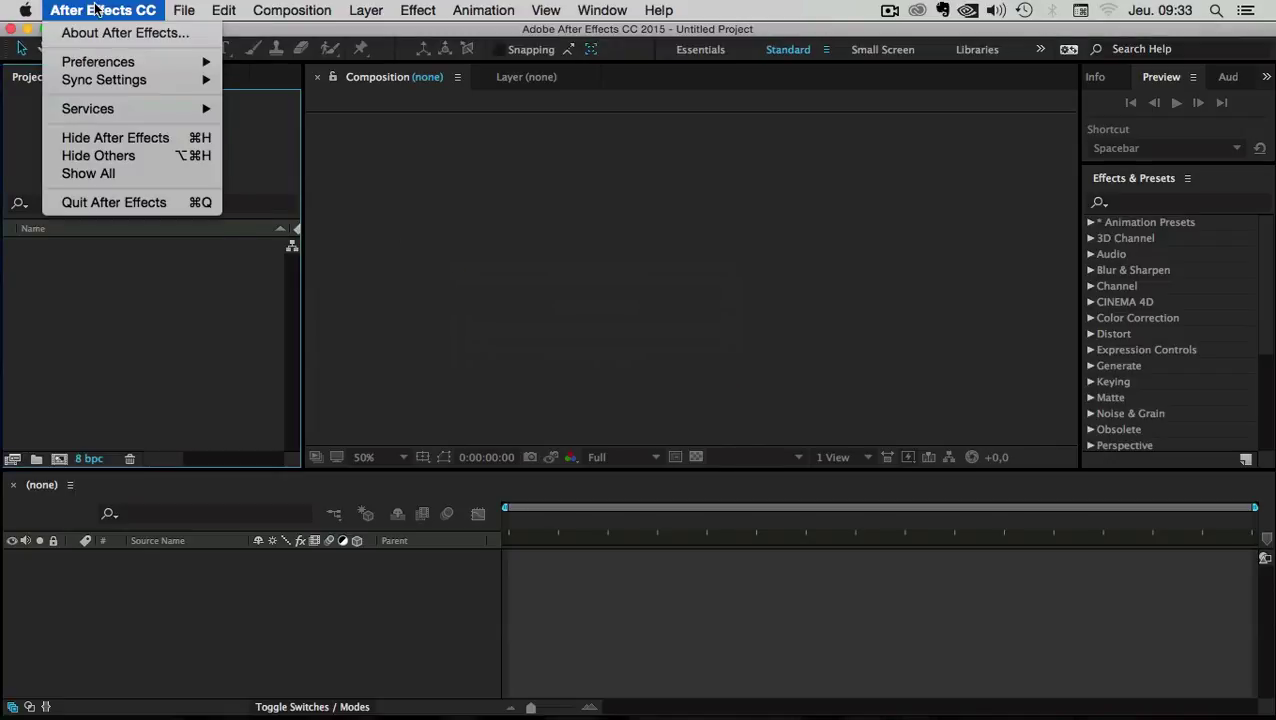
click(135, 202)
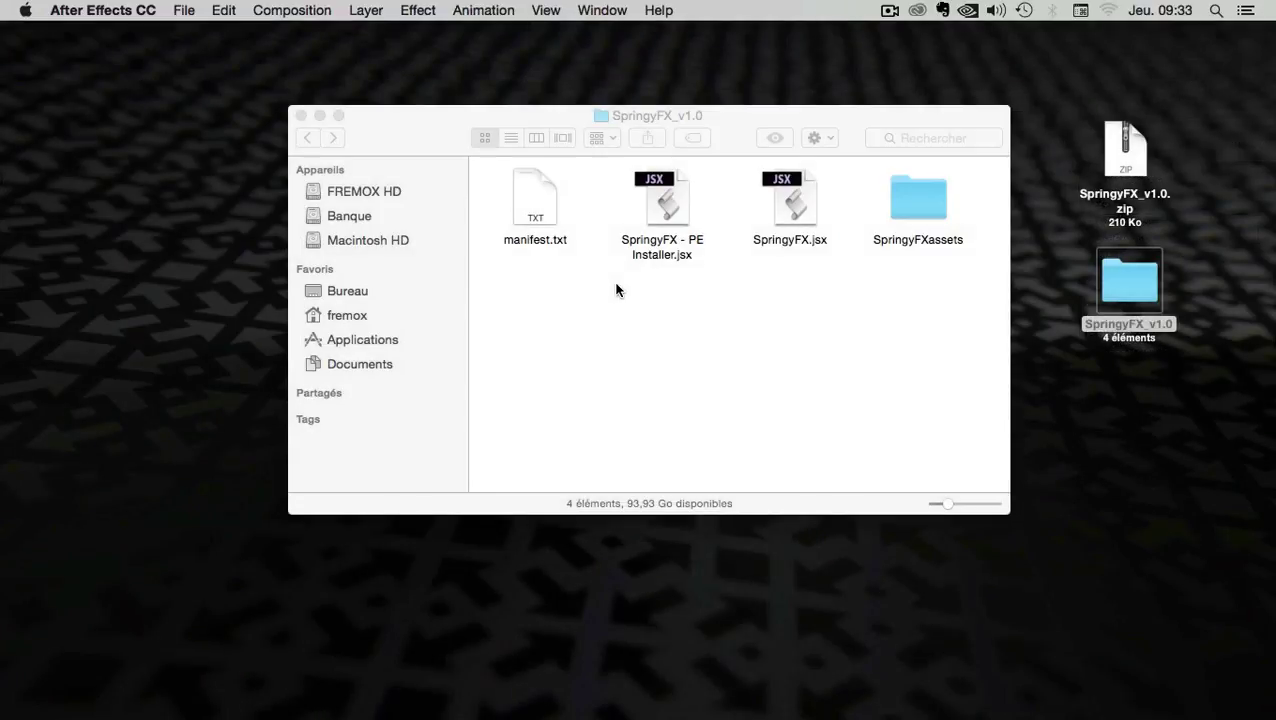
Copy SpringyFX.jsx and the SpringyFXassets folder from the SpringyFX_v1.0 folder
drag(727, 127, 698, 135)
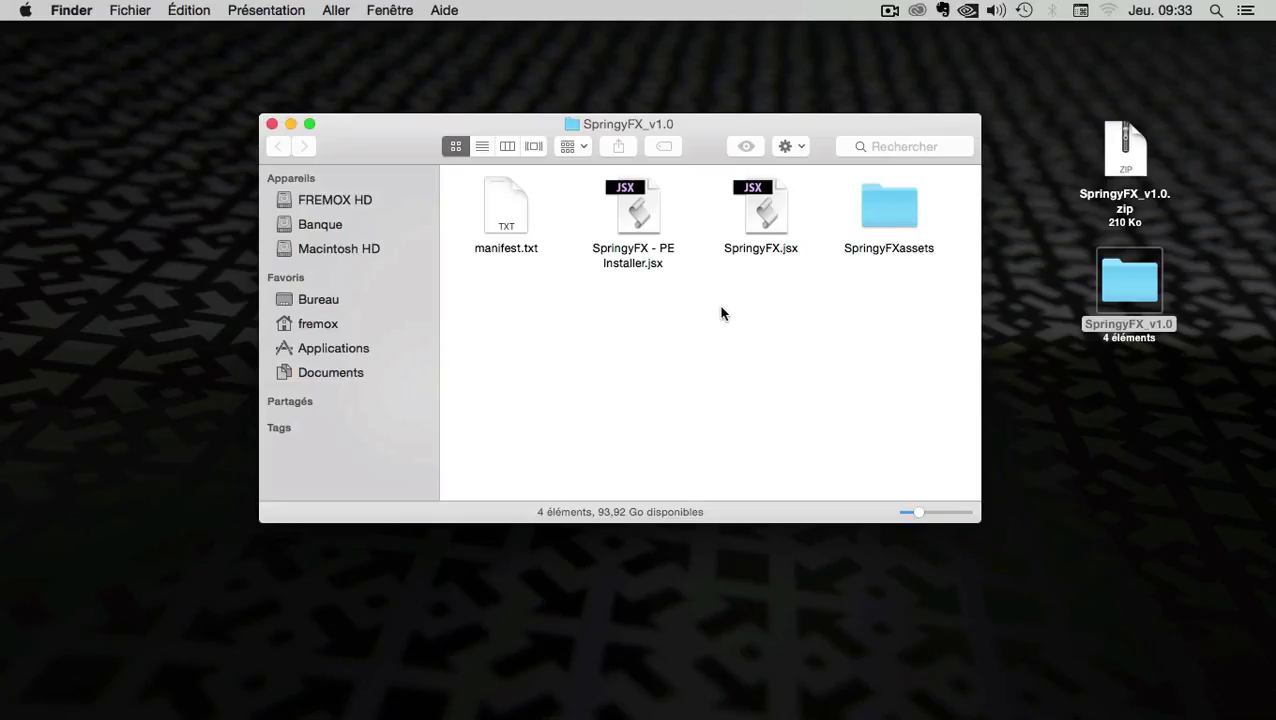
drag(722, 313, 942, 193)
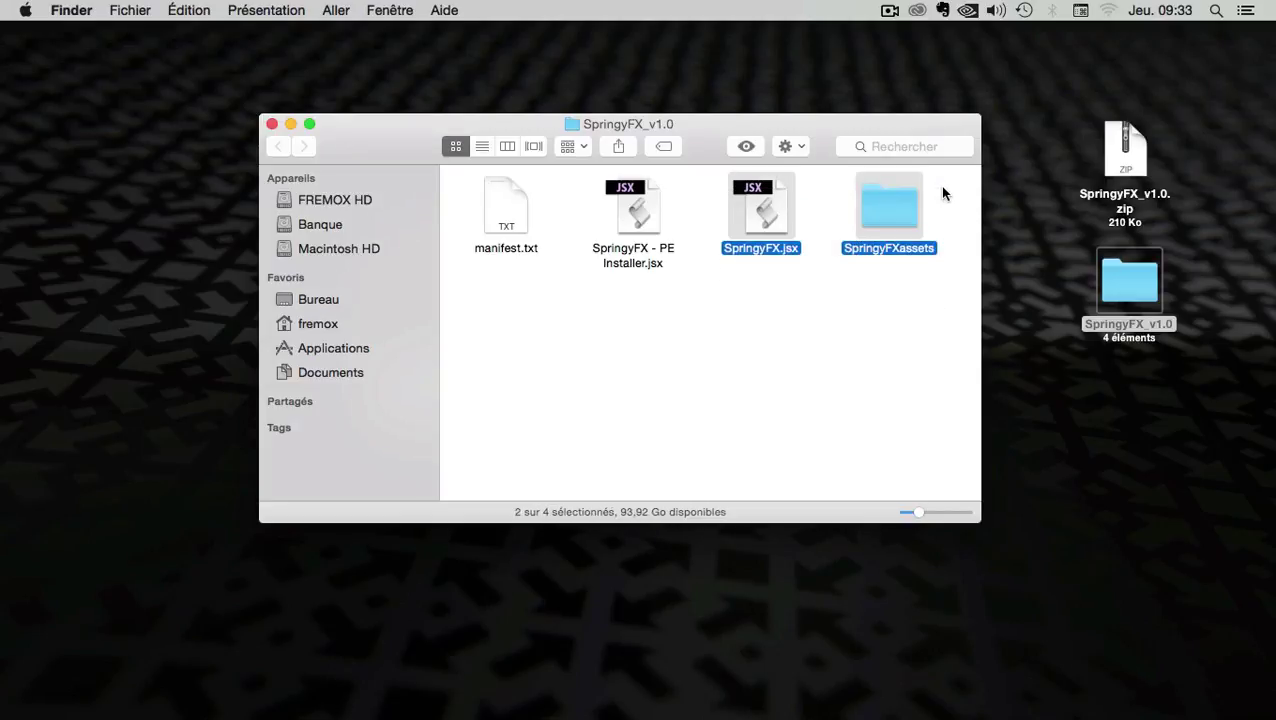
right_click(756, 201)
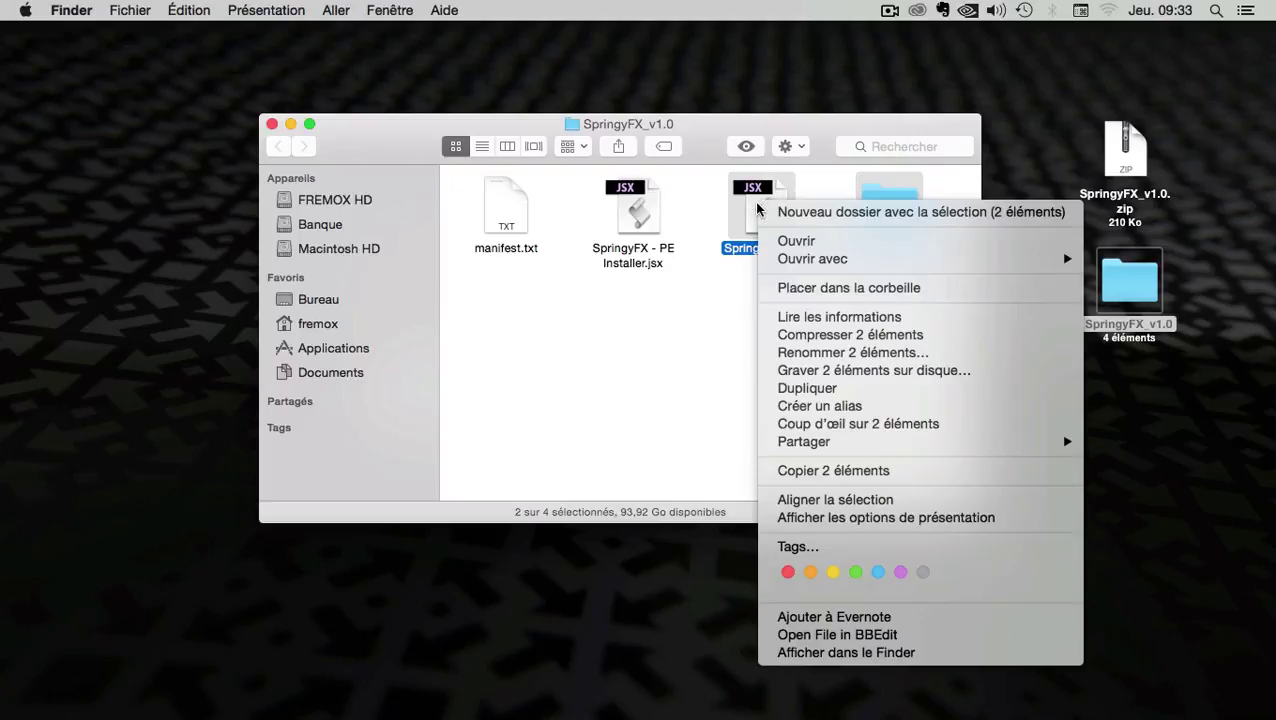
click(827, 472)
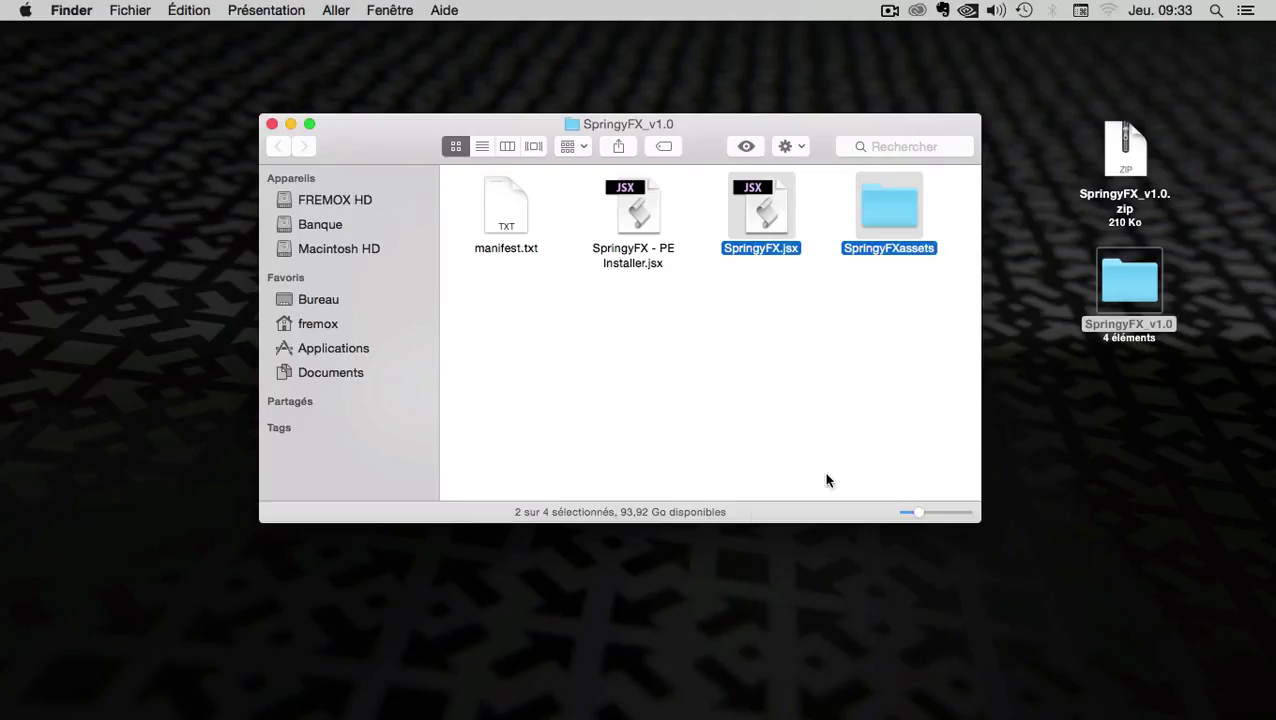
Open Applications > Adobe After Effects CC 2015.3 > Scripts > ScriptUI Panels in Finder
click(330, 350)
click(504, 257)
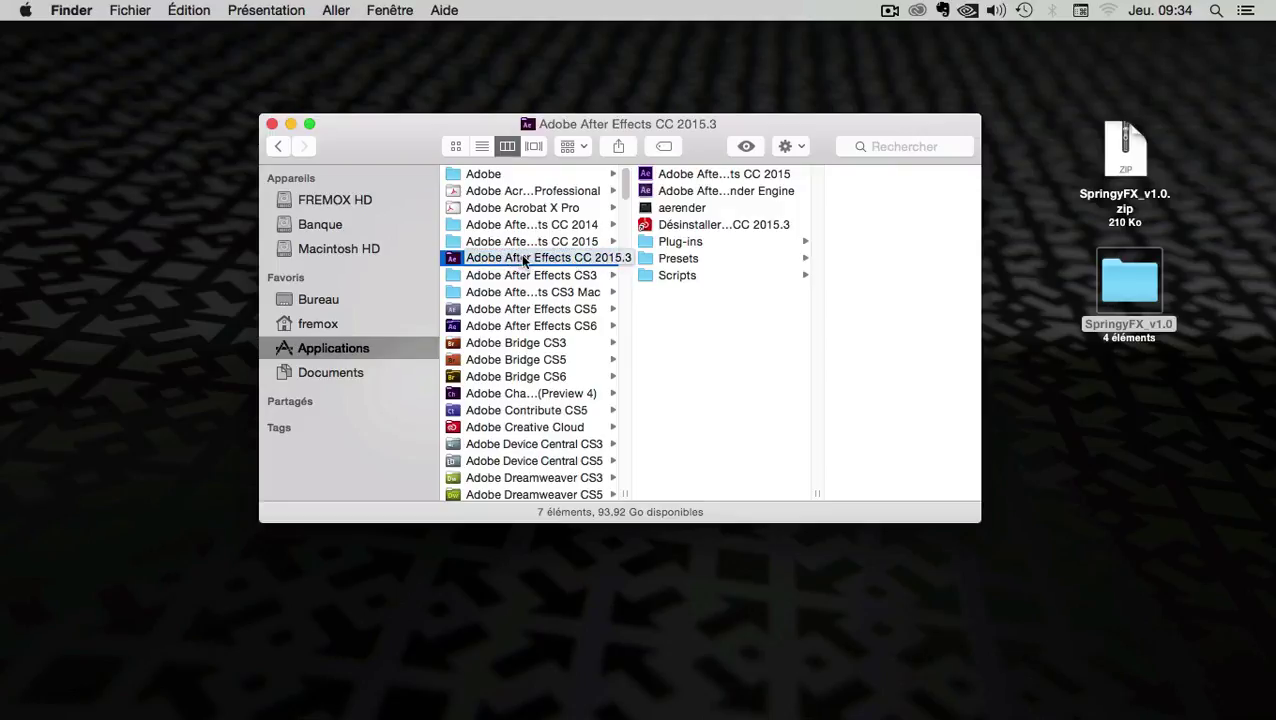
click(678, 277)
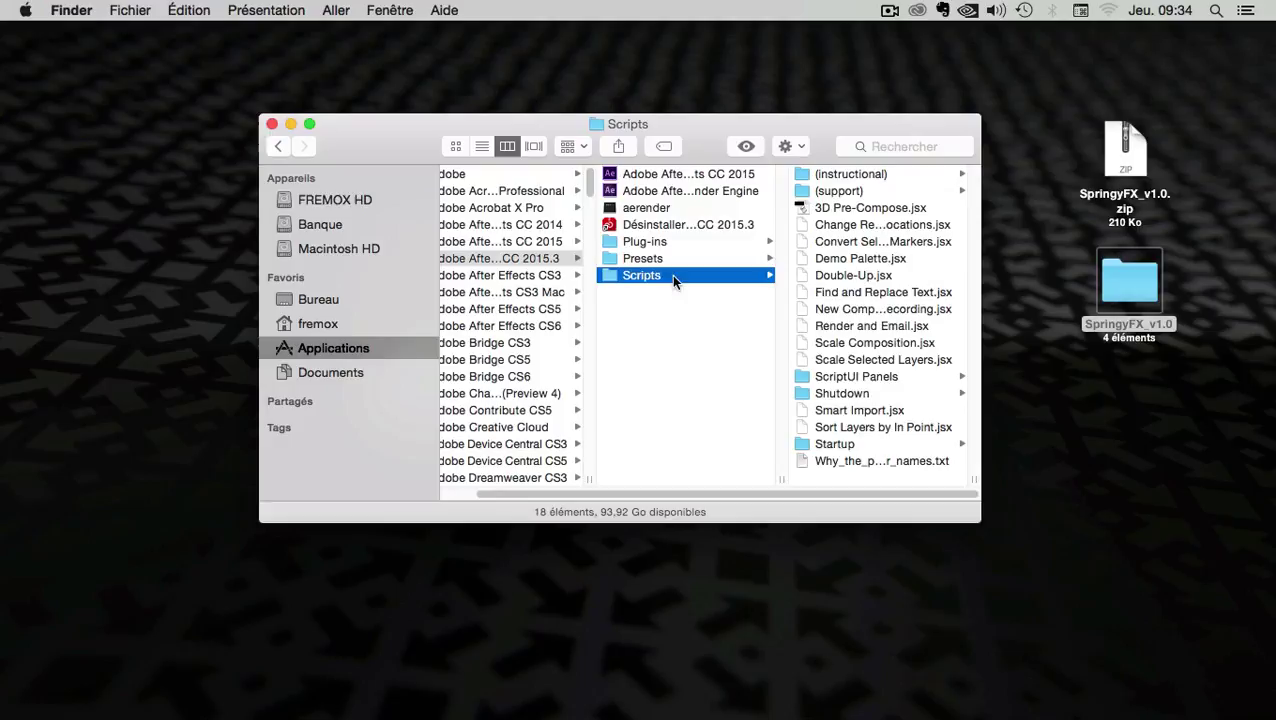
click(833, 380)
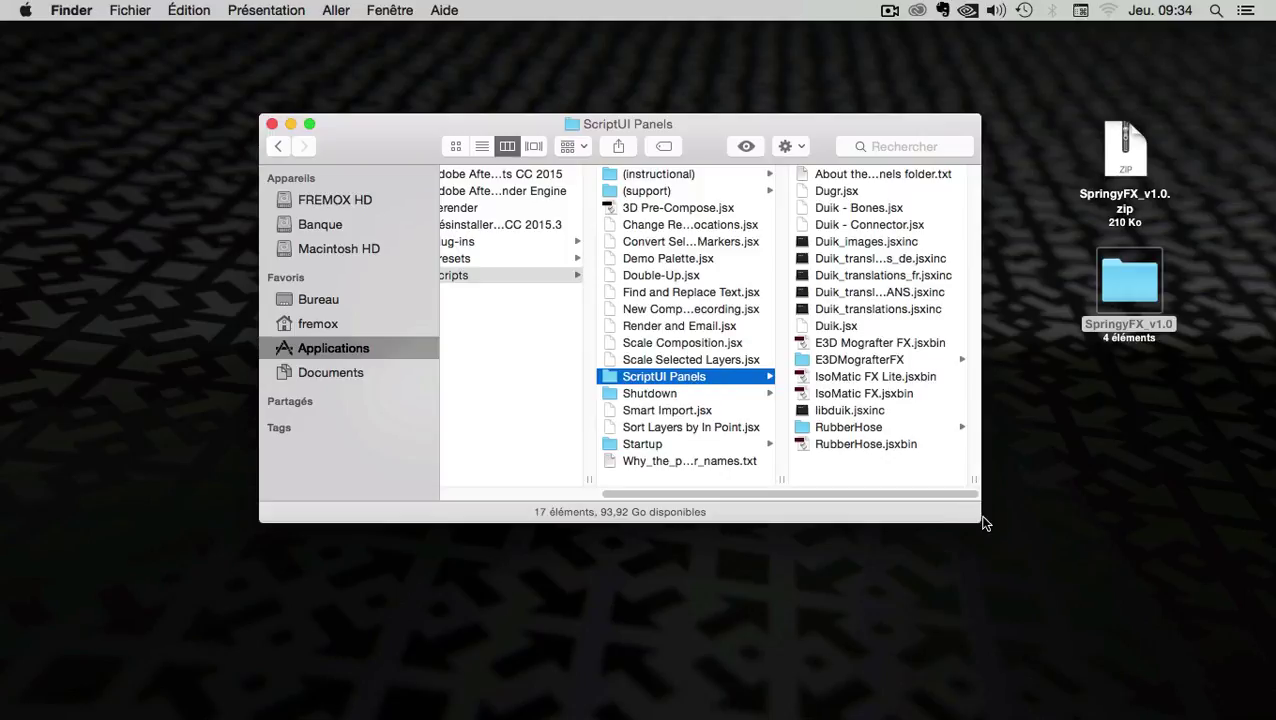
drag(981, 521, 1020, 607)
drag(829, 137, 791, 91)
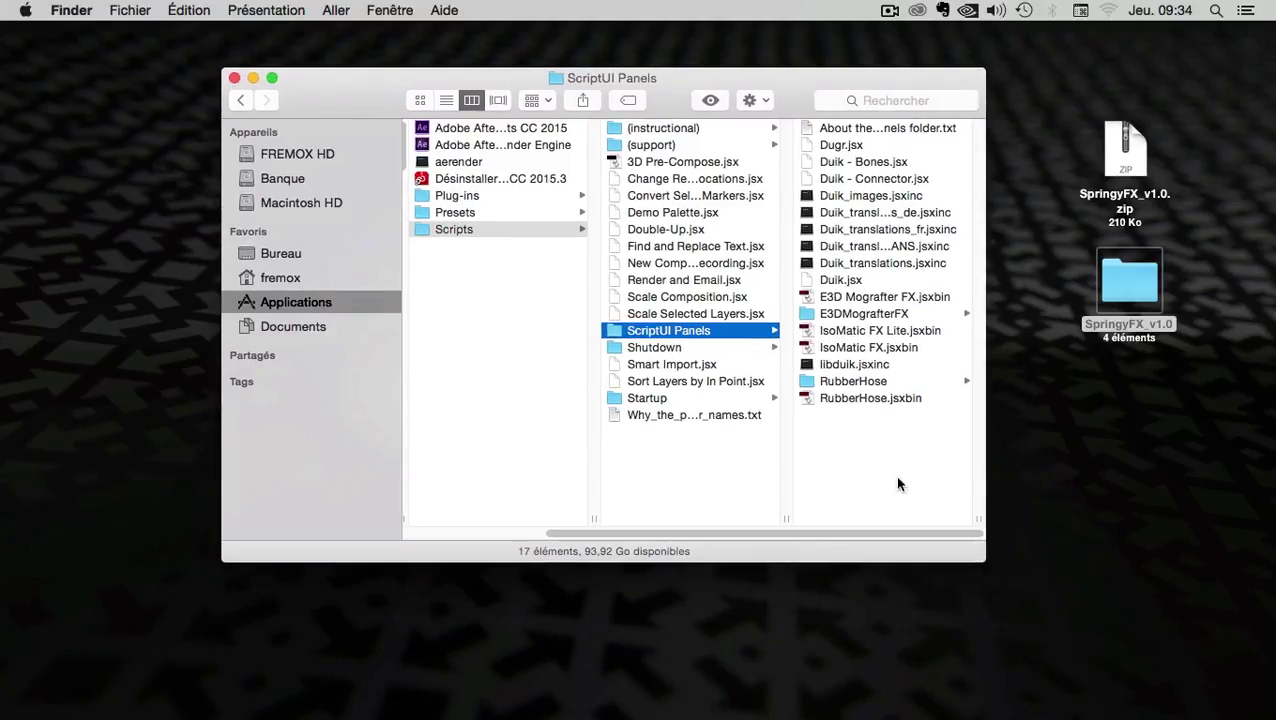
Paste SpringyFX.jsx and SpringyFXassets into ScriptUI Panels, then close the window
right_click(834, 444)
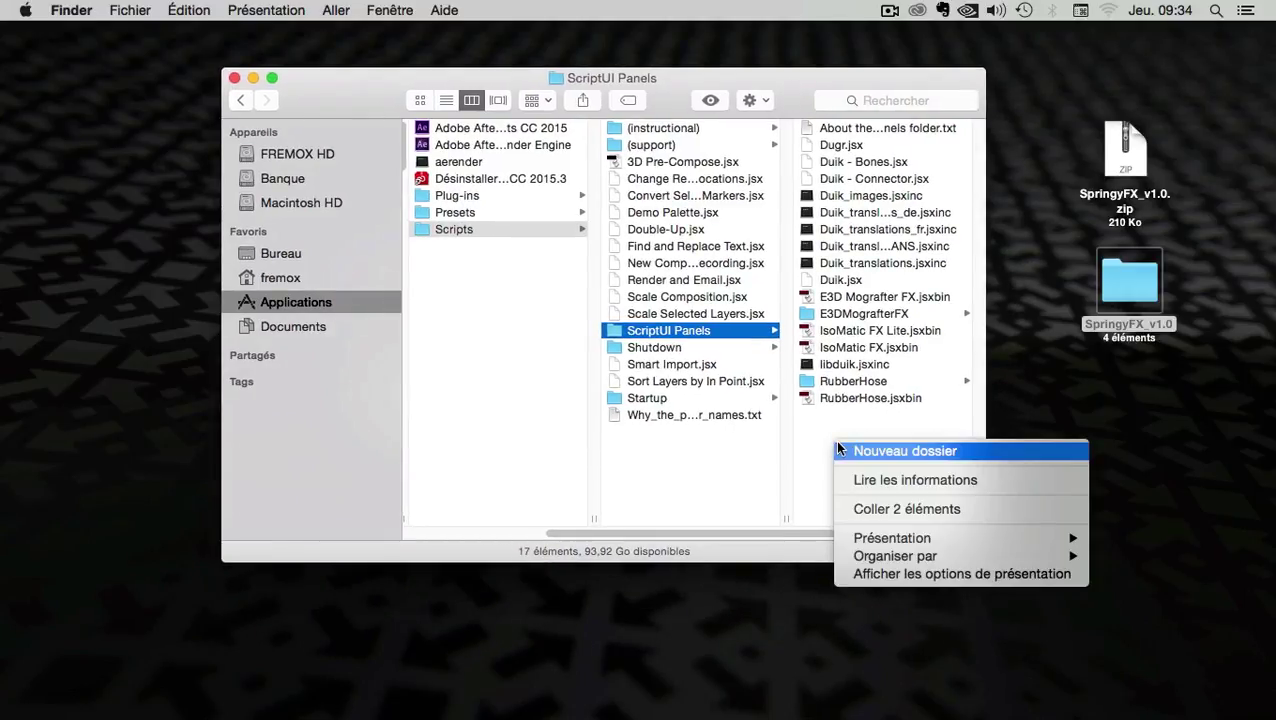
click(919, 510)
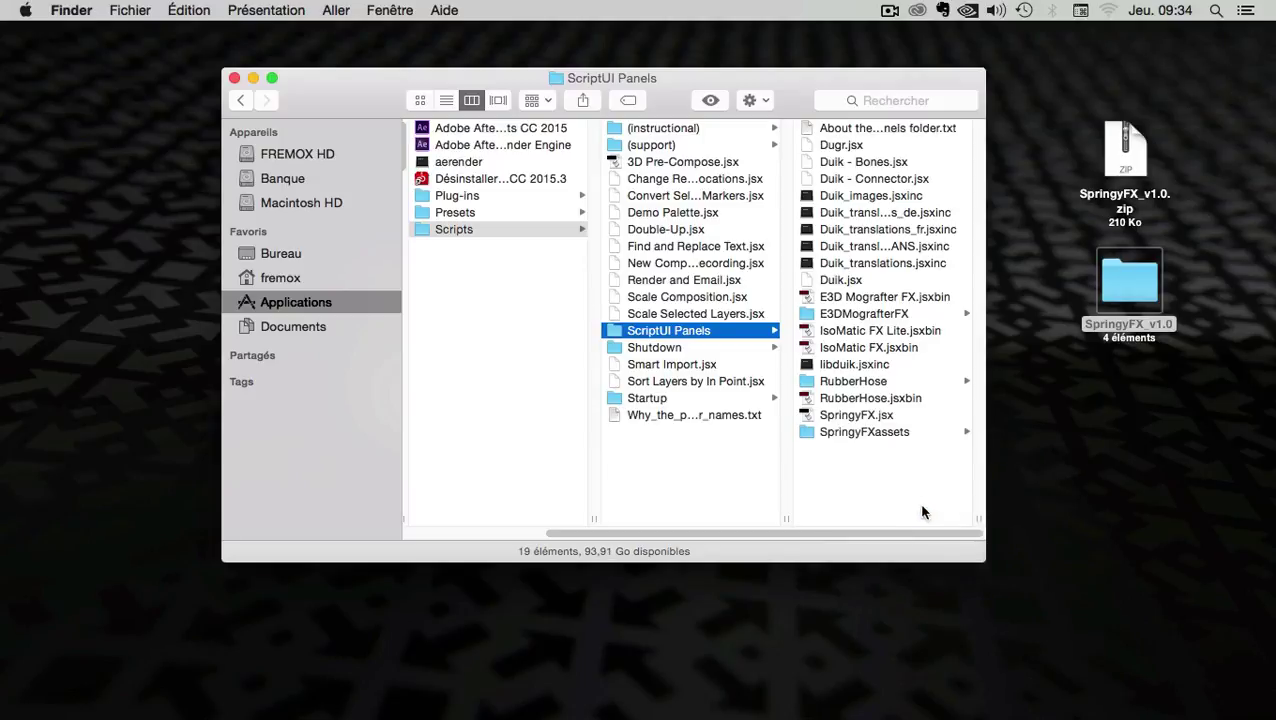
click(848, 415)
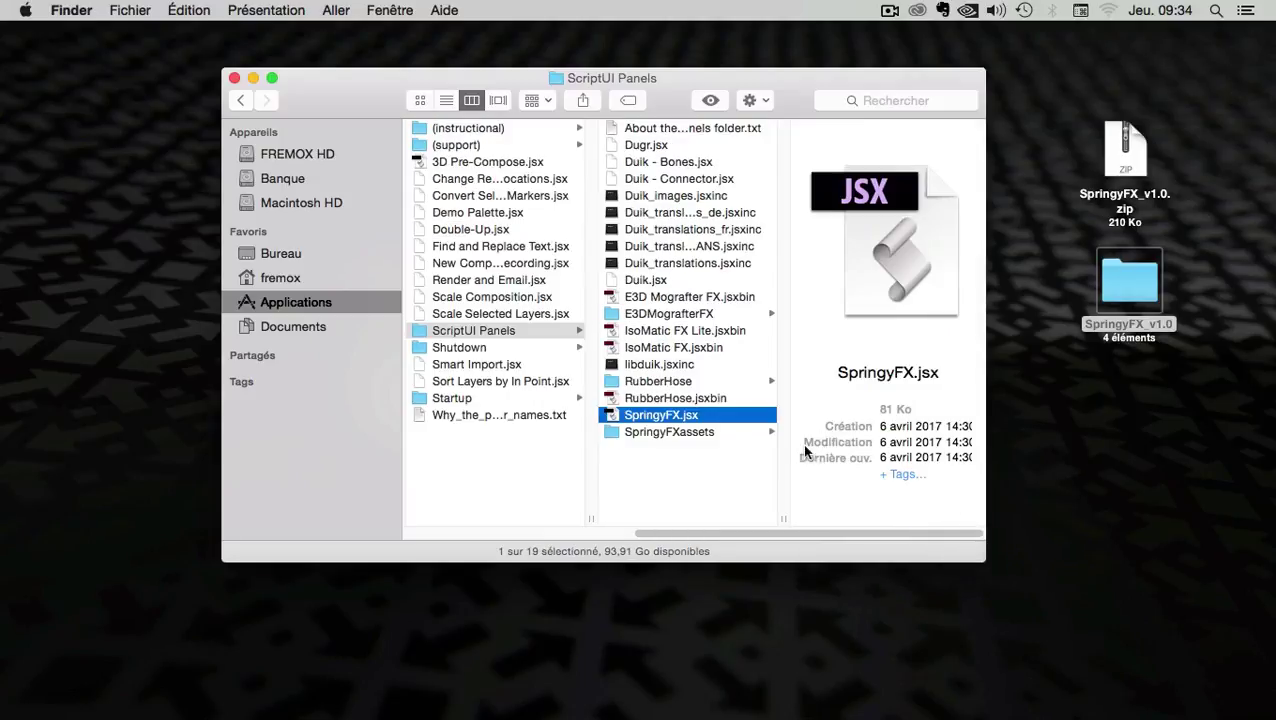
shift+click(666, 432)
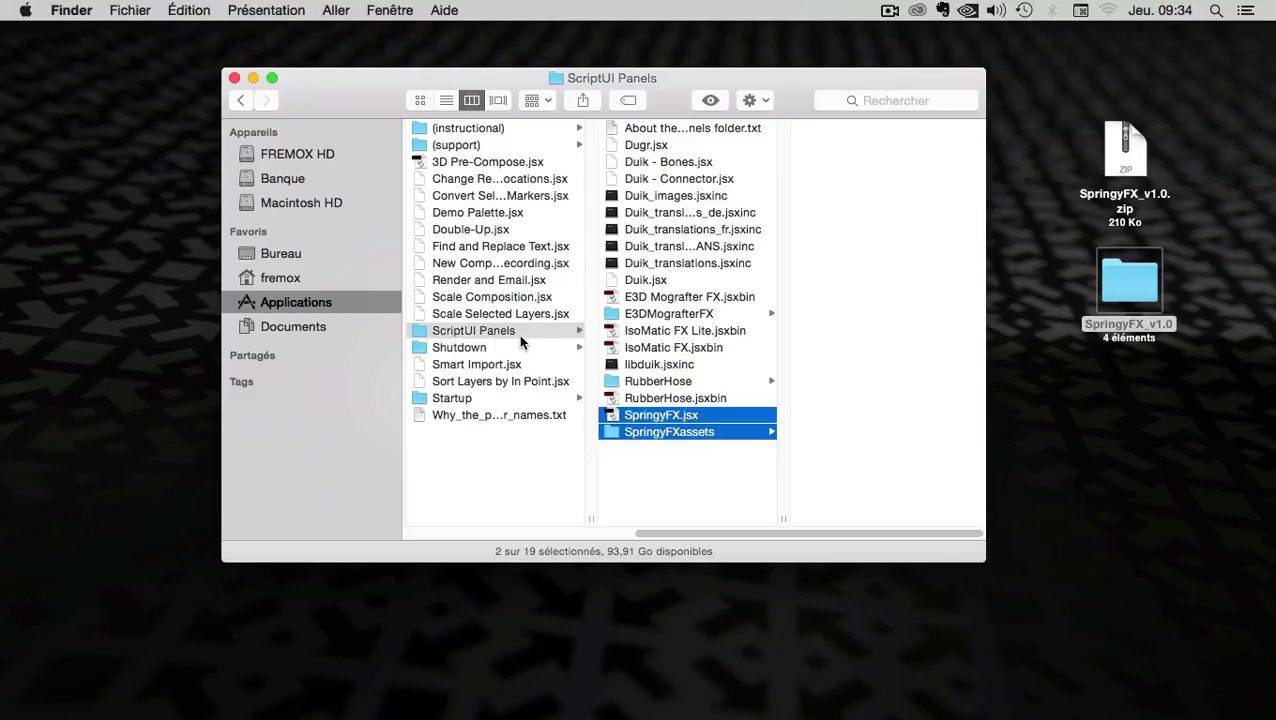
click(234, 78)
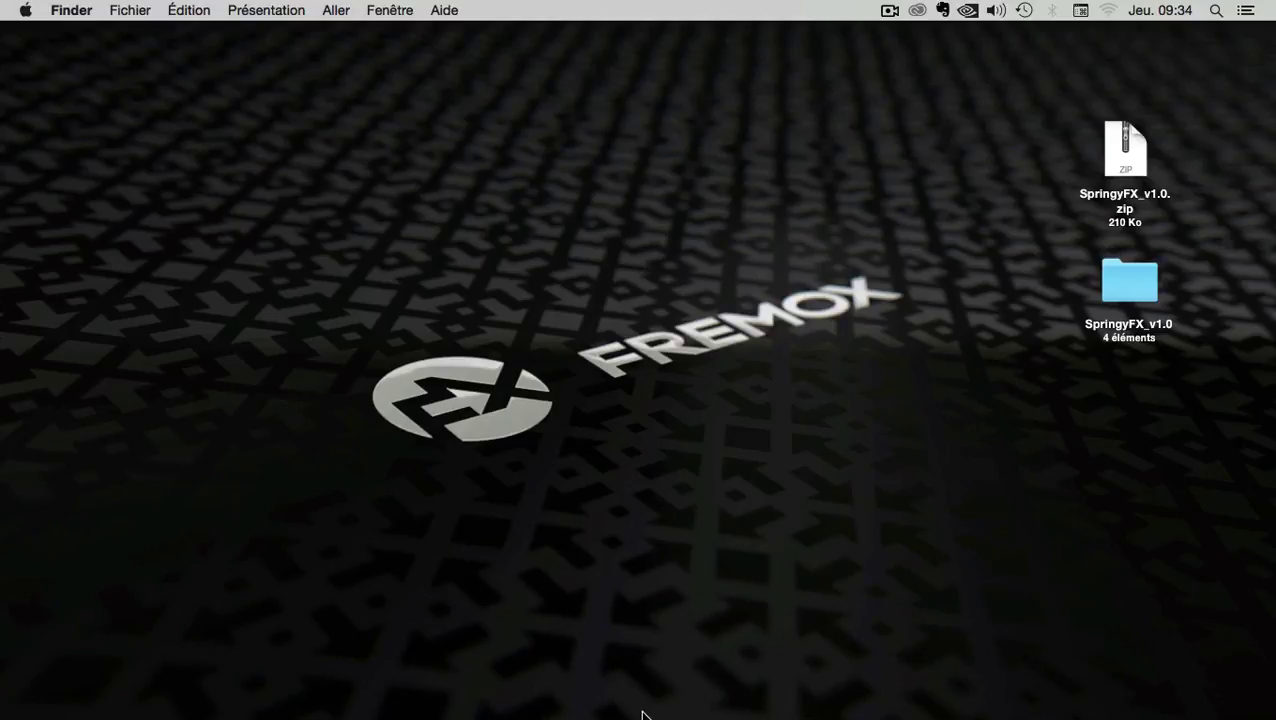
Relaunch After Effects CC 2015 from the Dock
mouse_move(440, 712)
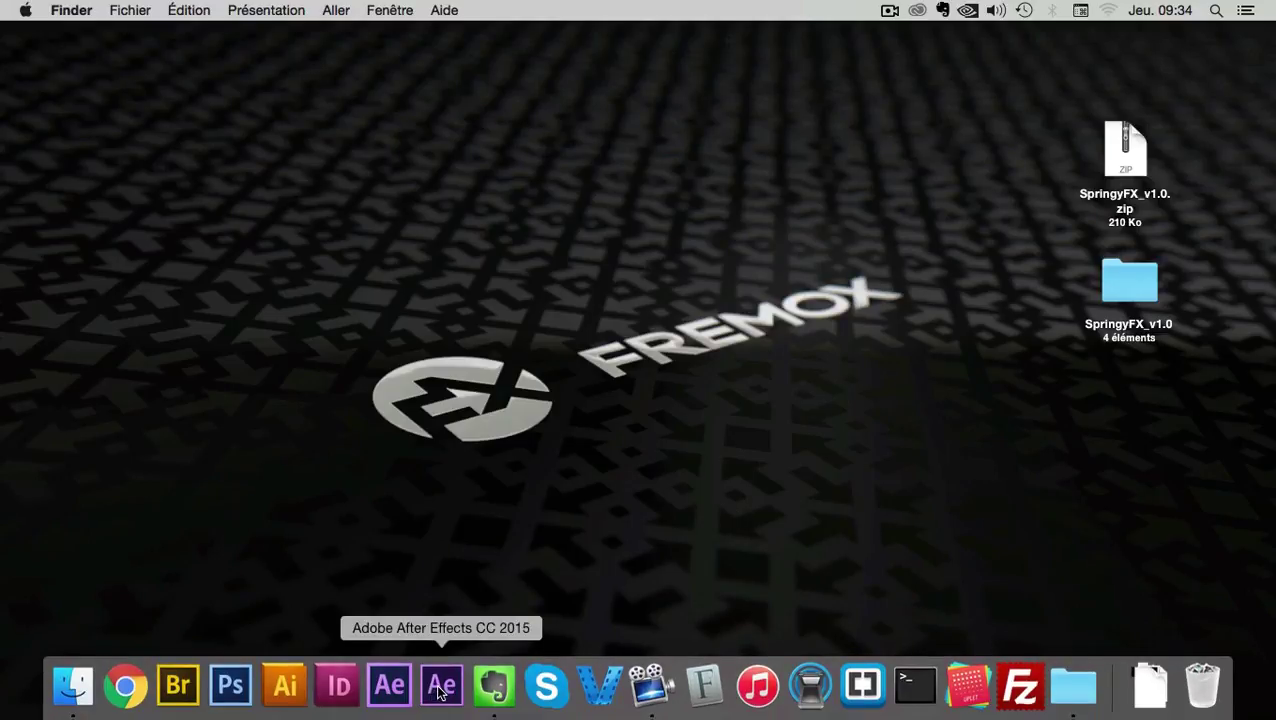
click(440, 688)
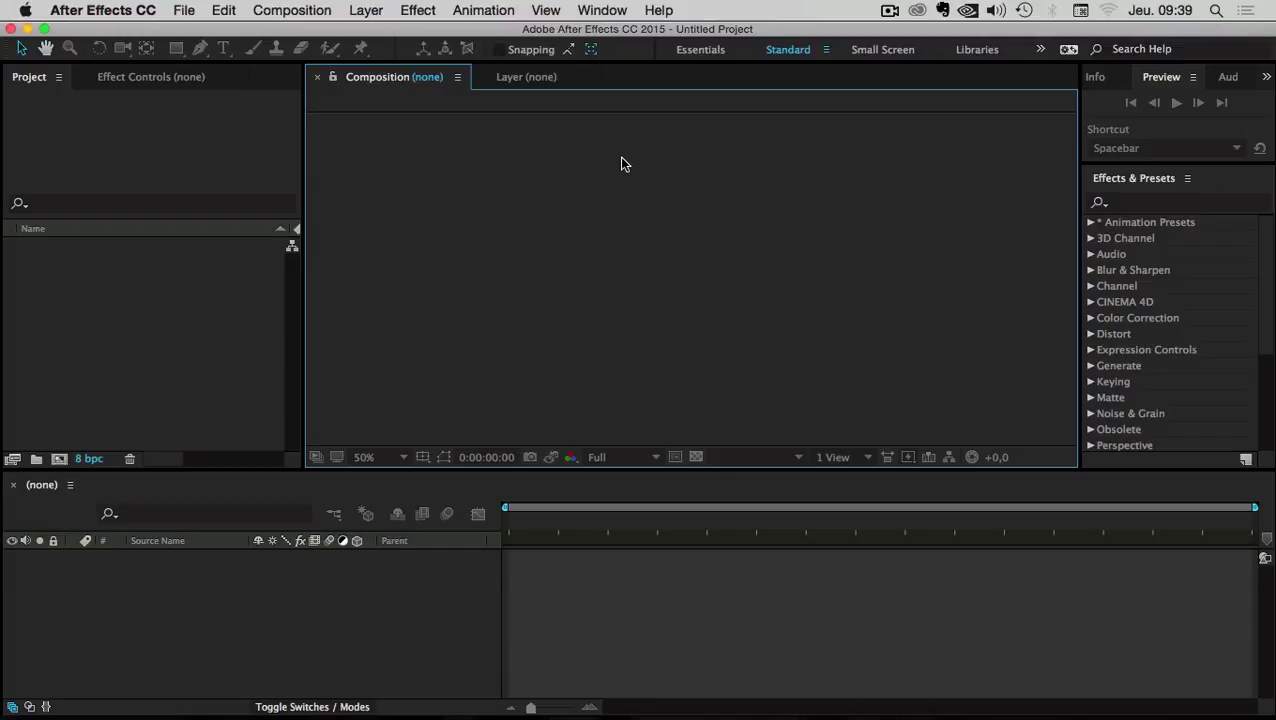
Open Window > SpringyFX.jsx and dock the floating panel on top of the Composition panel
click(600, 12)
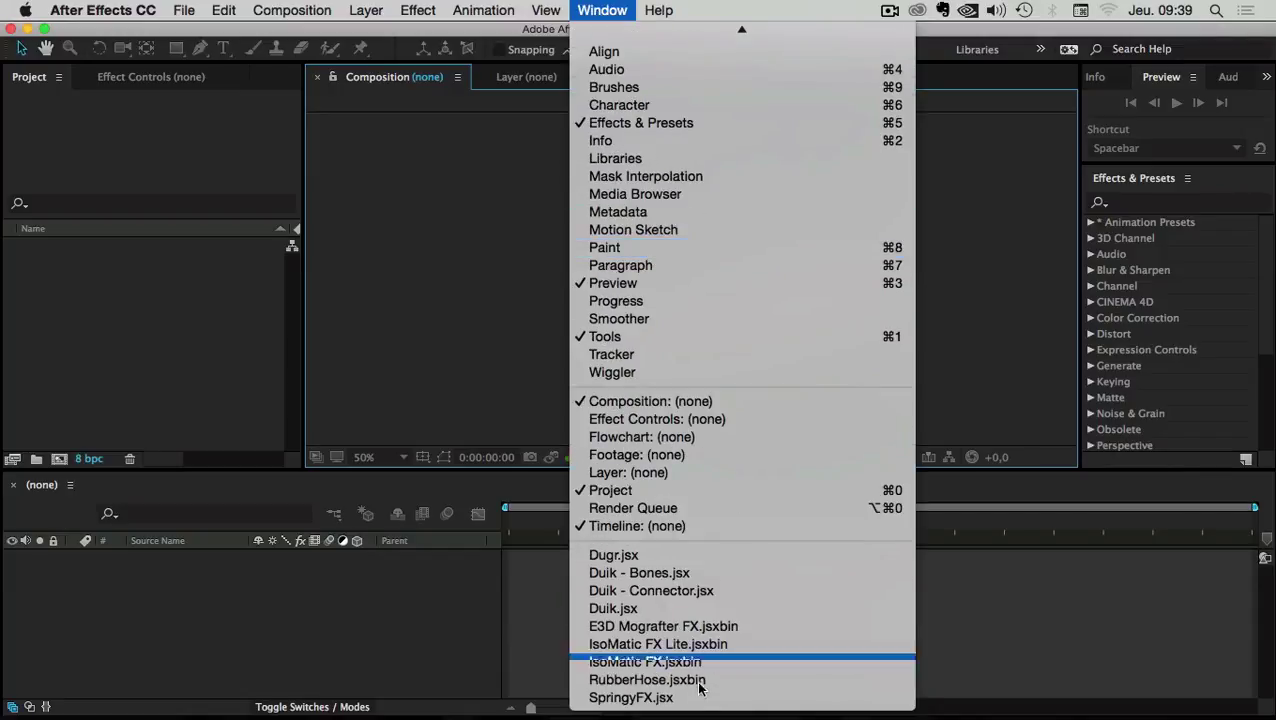
click(620, 700)
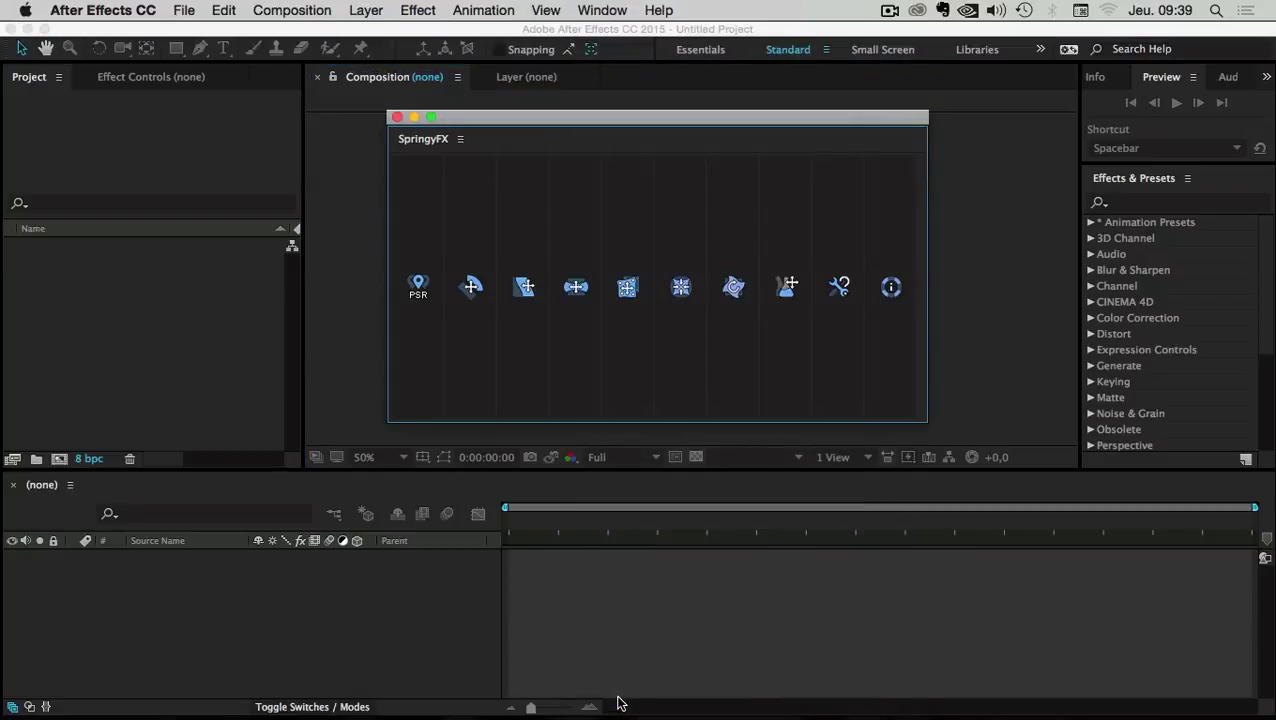
drag(560, 120, 554, 116)
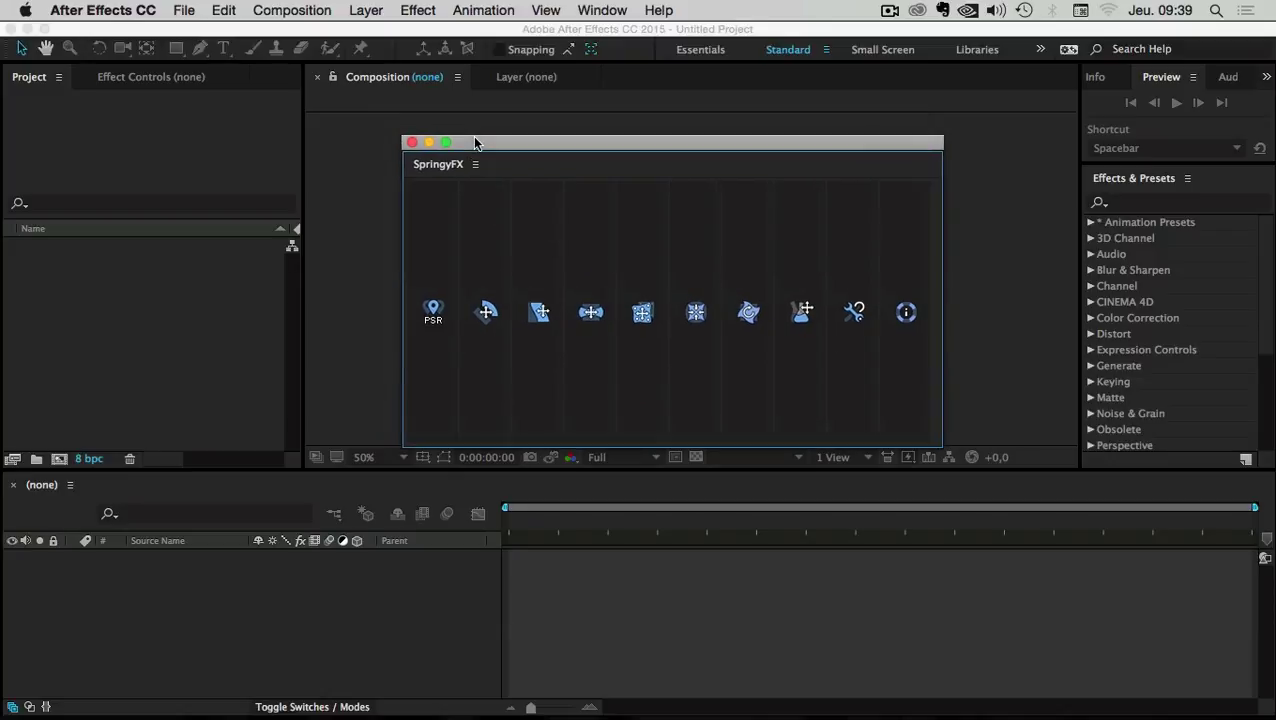
drag(455, 115, 475, 143)
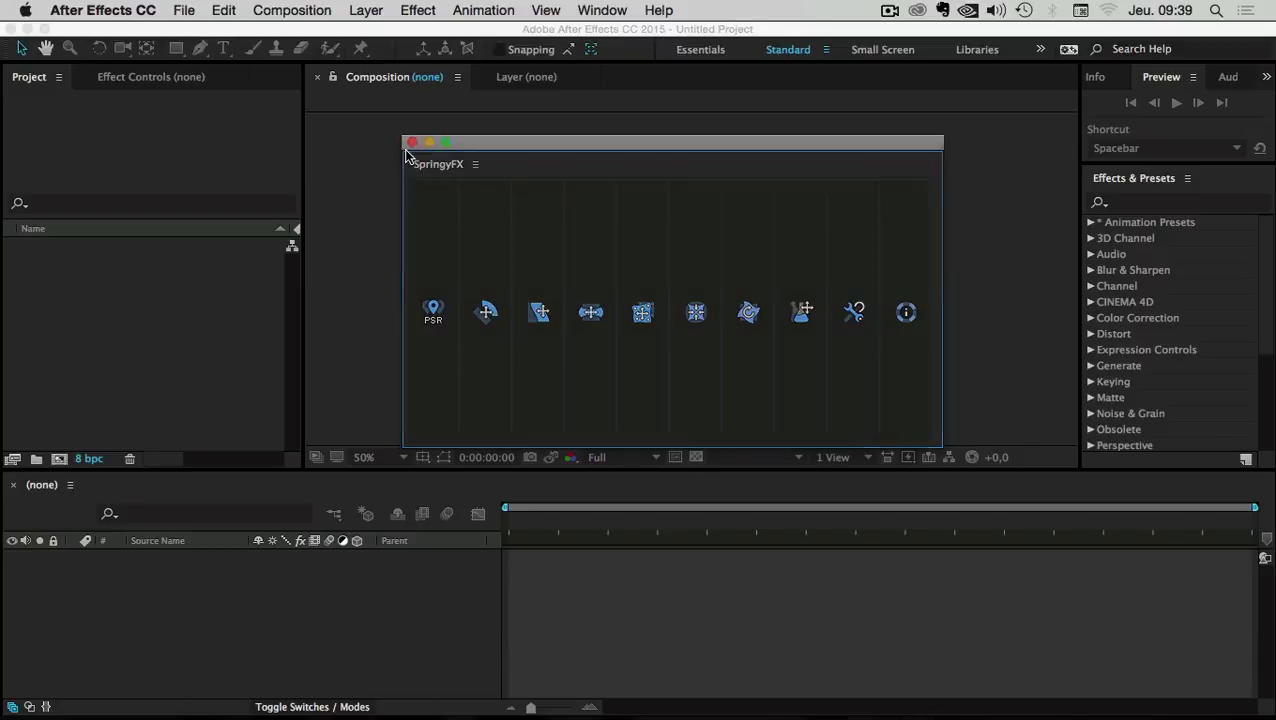
drag(404, 149, 330, 101)
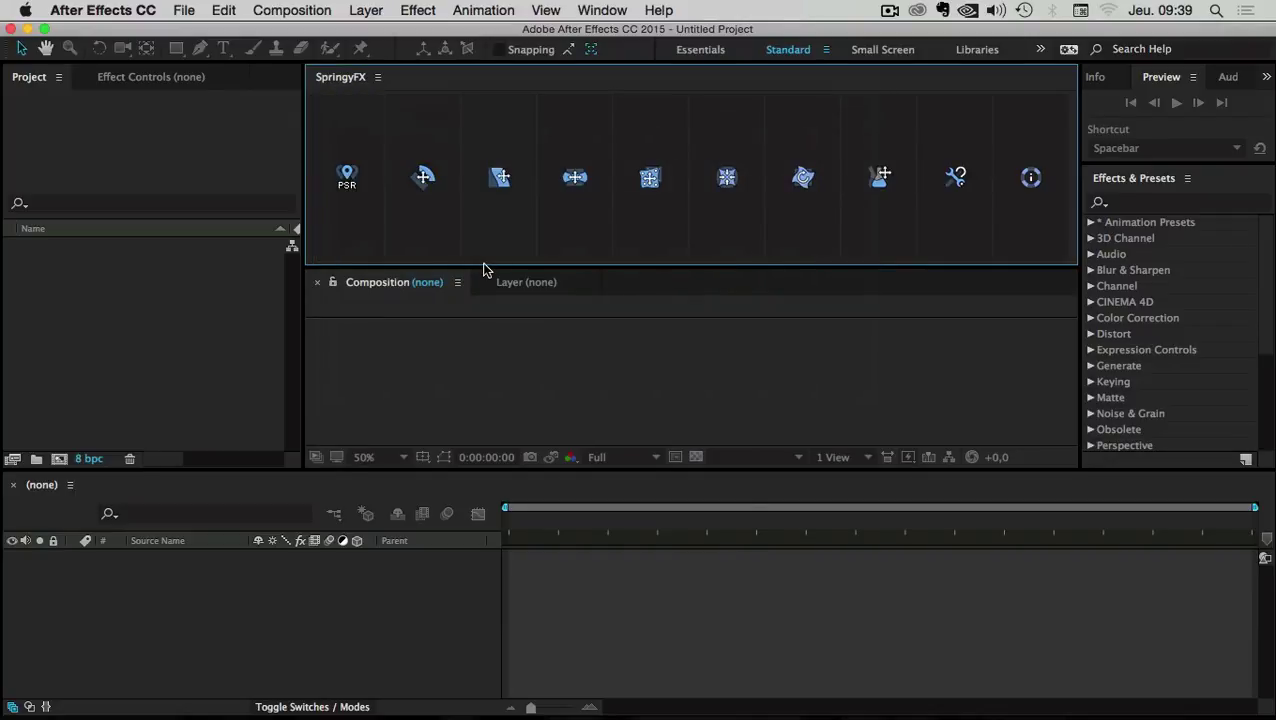
Shrink the SpringyFX panel, dock it left of the Composition viewer, and narrow it to show labels
drag(481, 272, 422, 128)
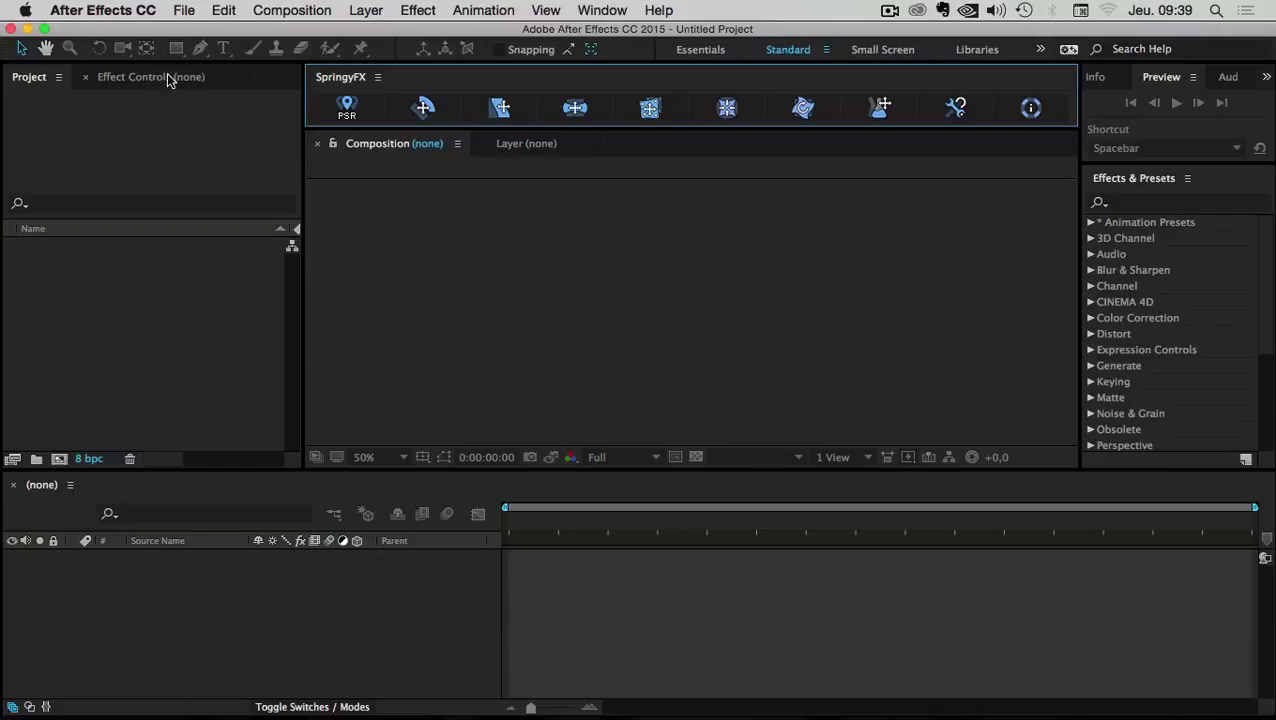
drag(314, 78, 316, 218)
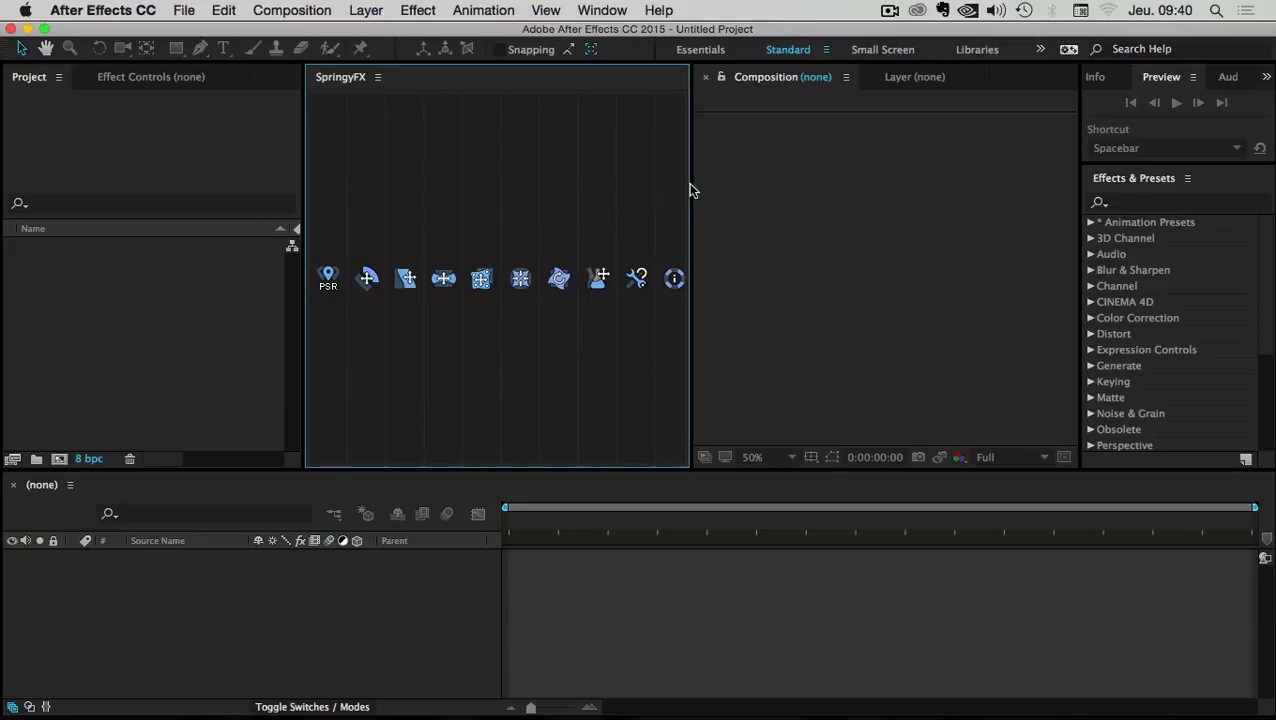
drag(689, 184, 456, 184)
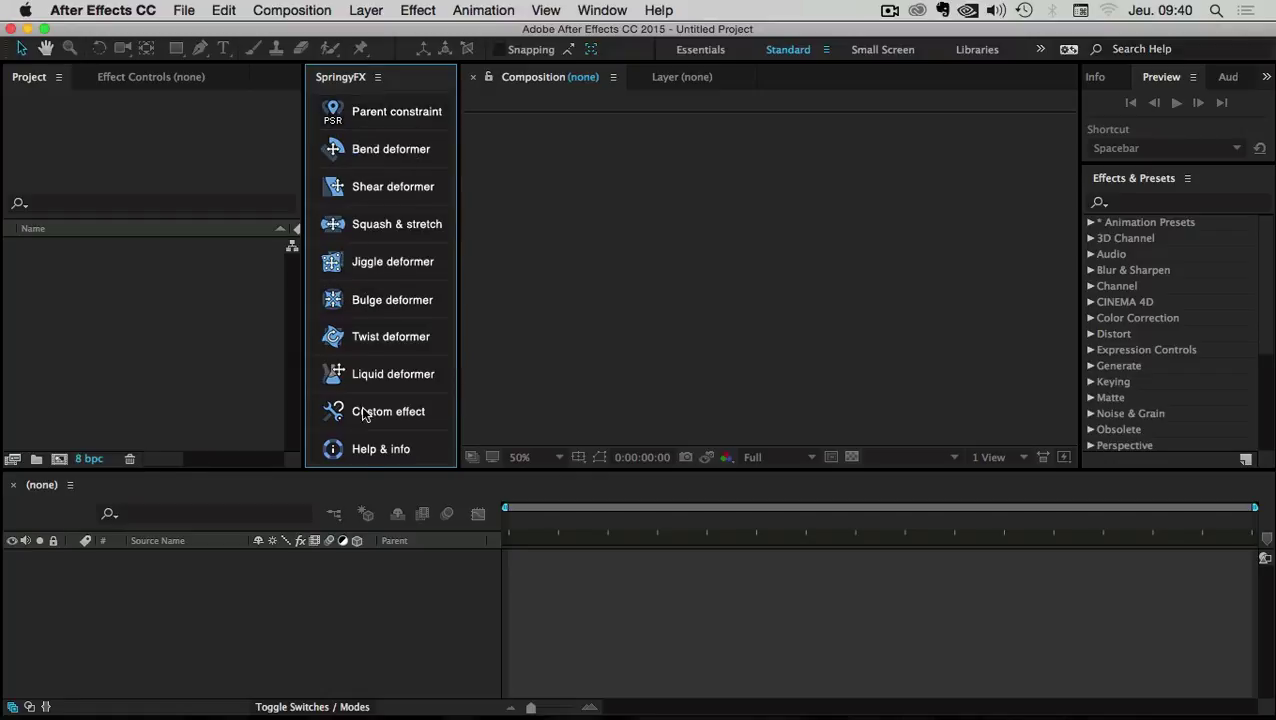
drag(456, 159, 450, 162)
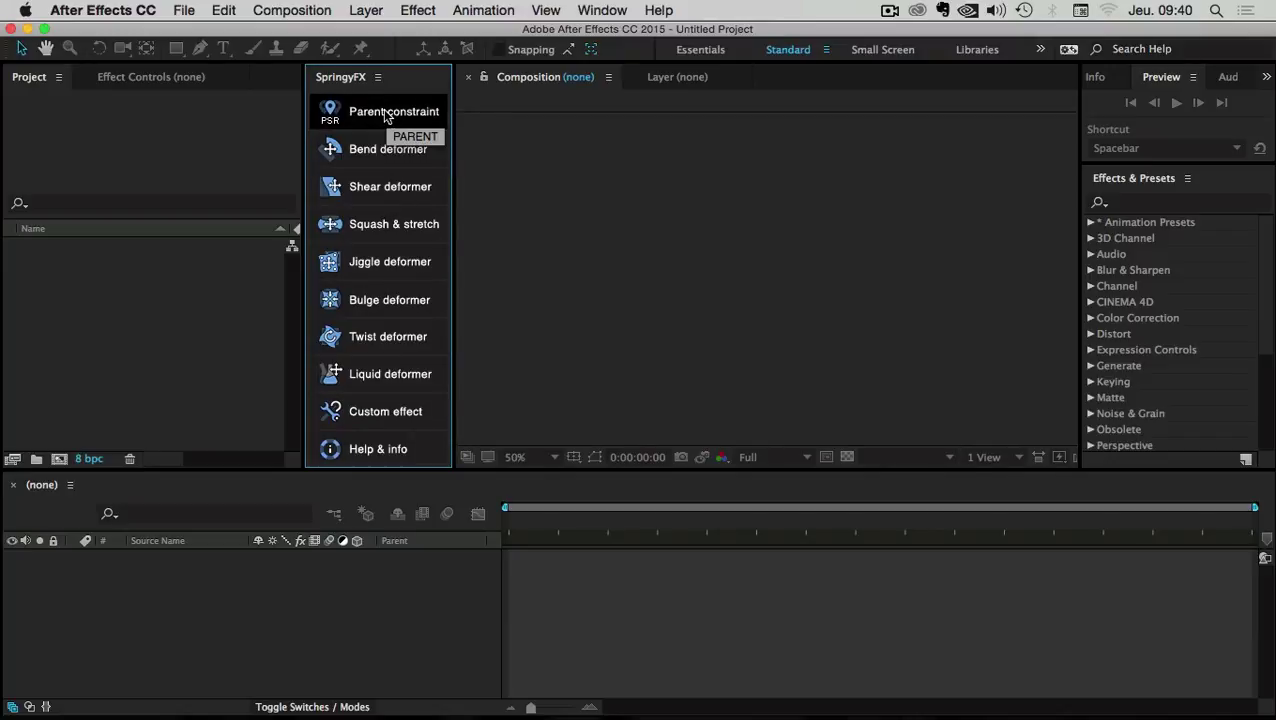
drag(452, 141, 347, 131)
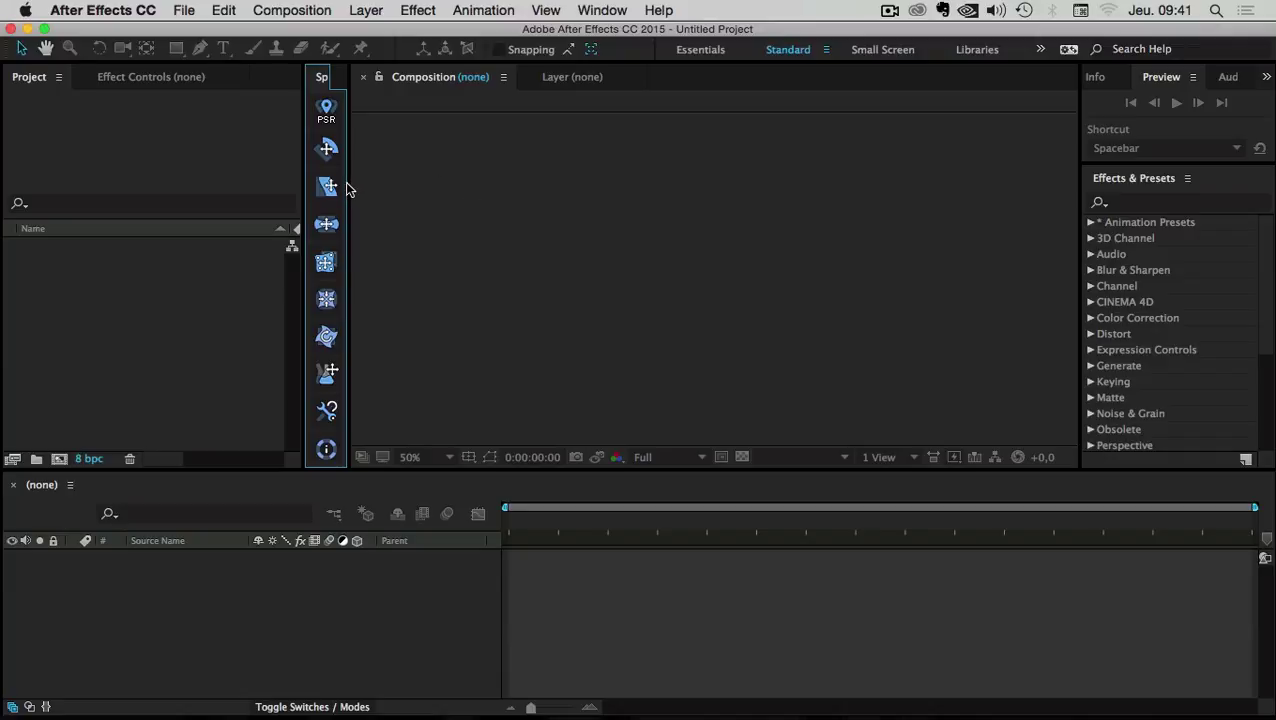
drag(348, 189, 458, 189)
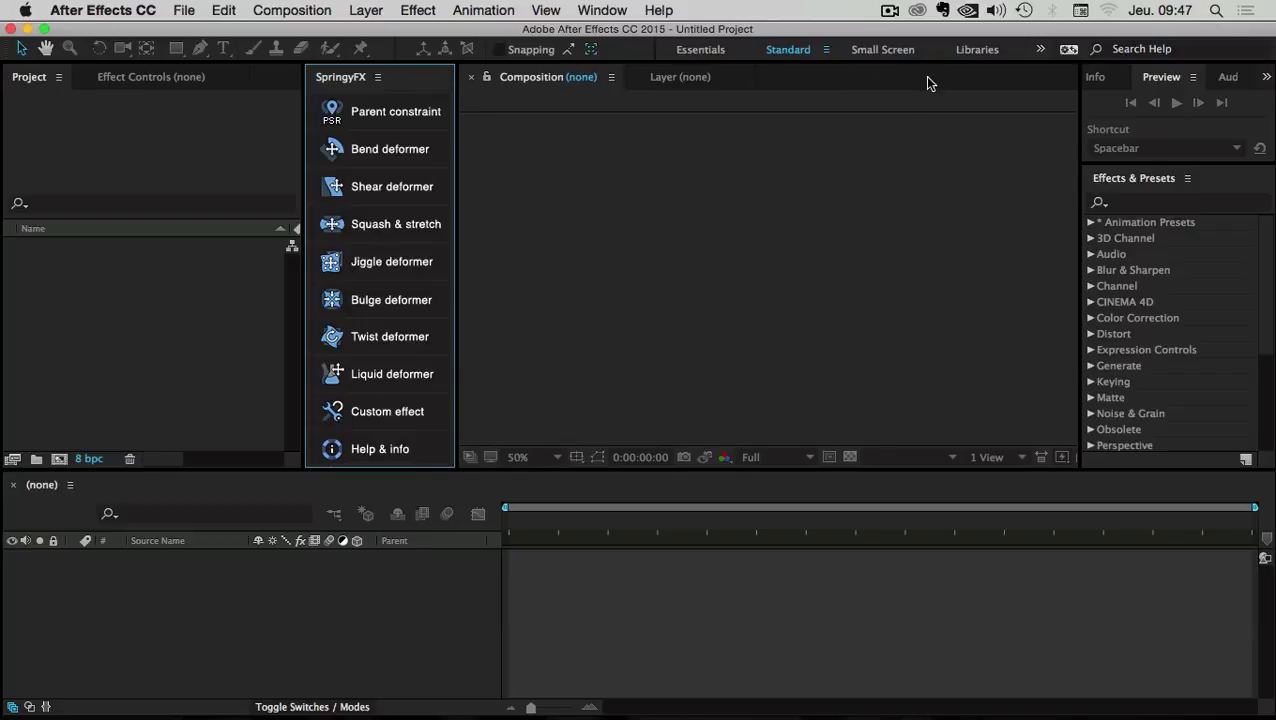
Open SpringyFX Help and informations and highlight the version 1.0 line and Special shortcuts text
click(417, 452)
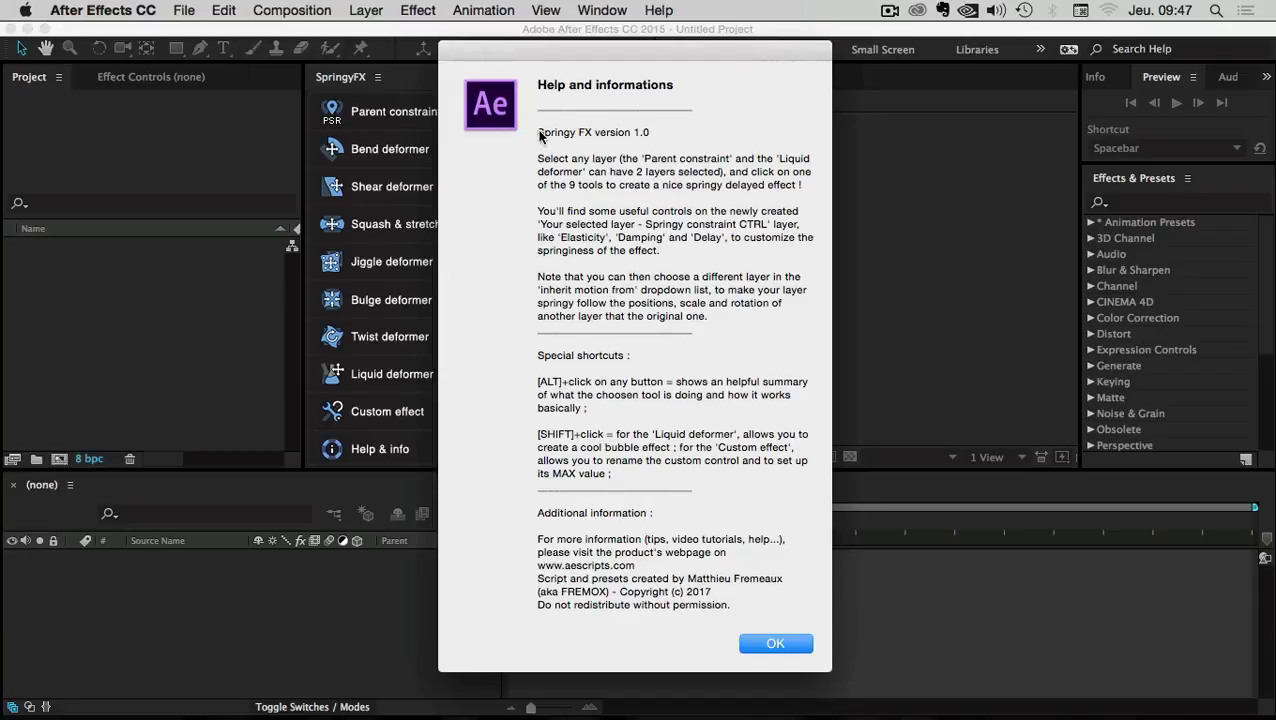
drag(540, 137, 716, 322)
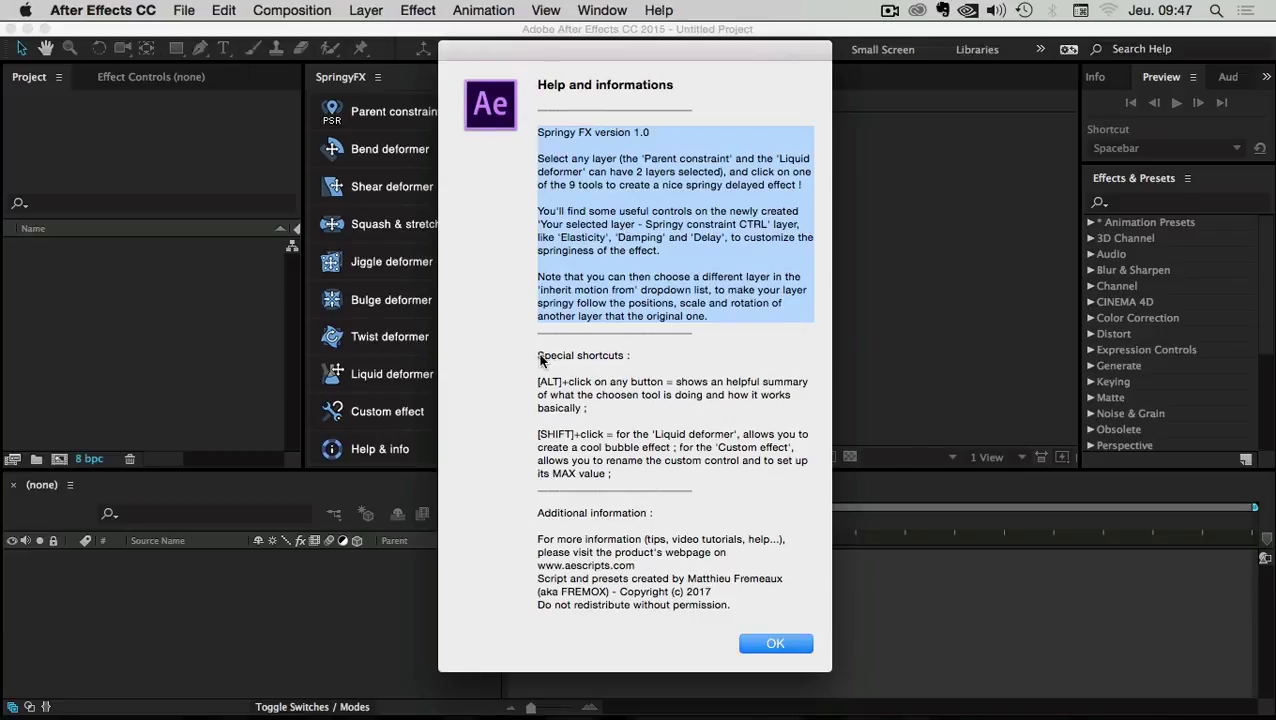
drag(539, 358, 631, 363)
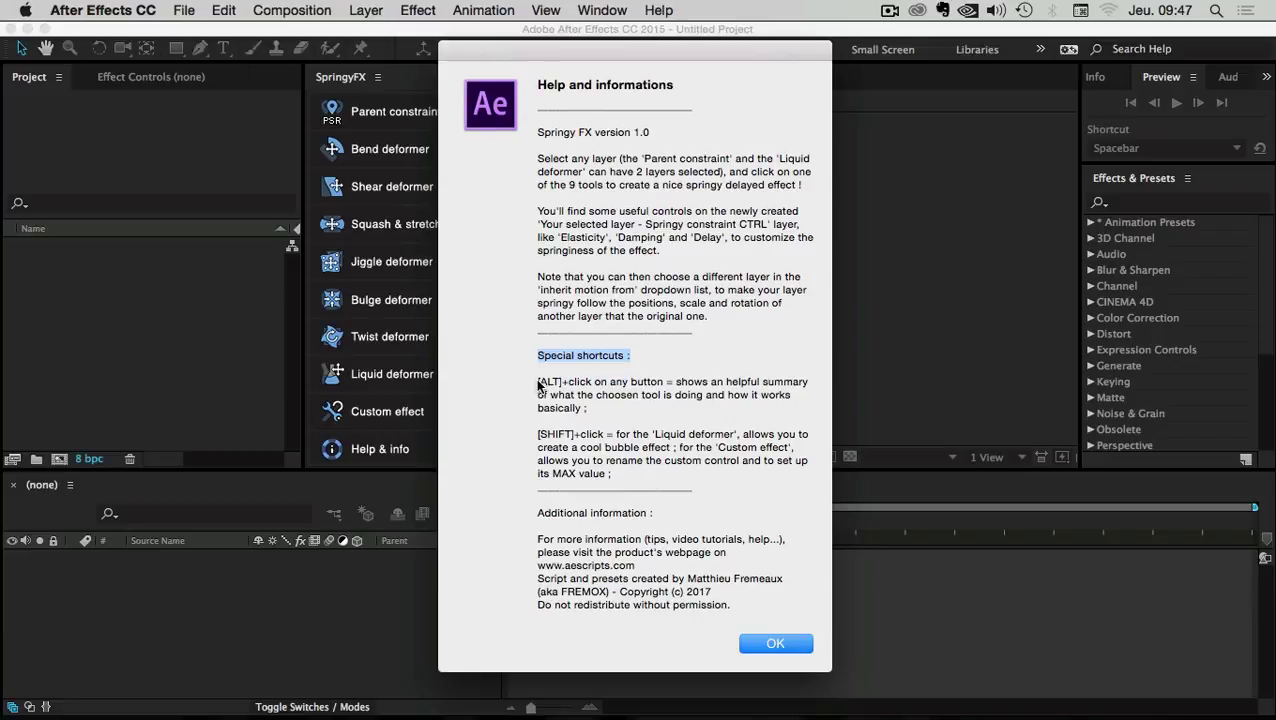
drag(537, 383, 834, 437)
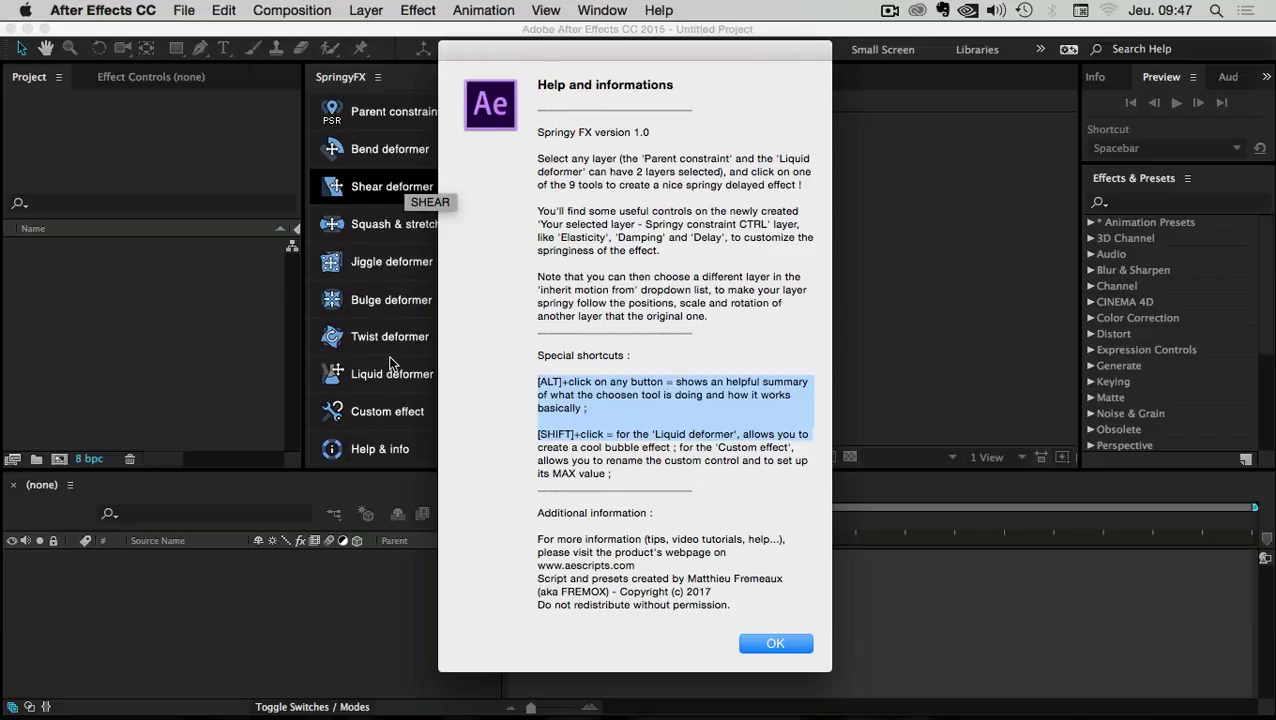
Highlight the shortcuts section, Additional information, webpage address and author line, then close the dialog
click(572, 394)
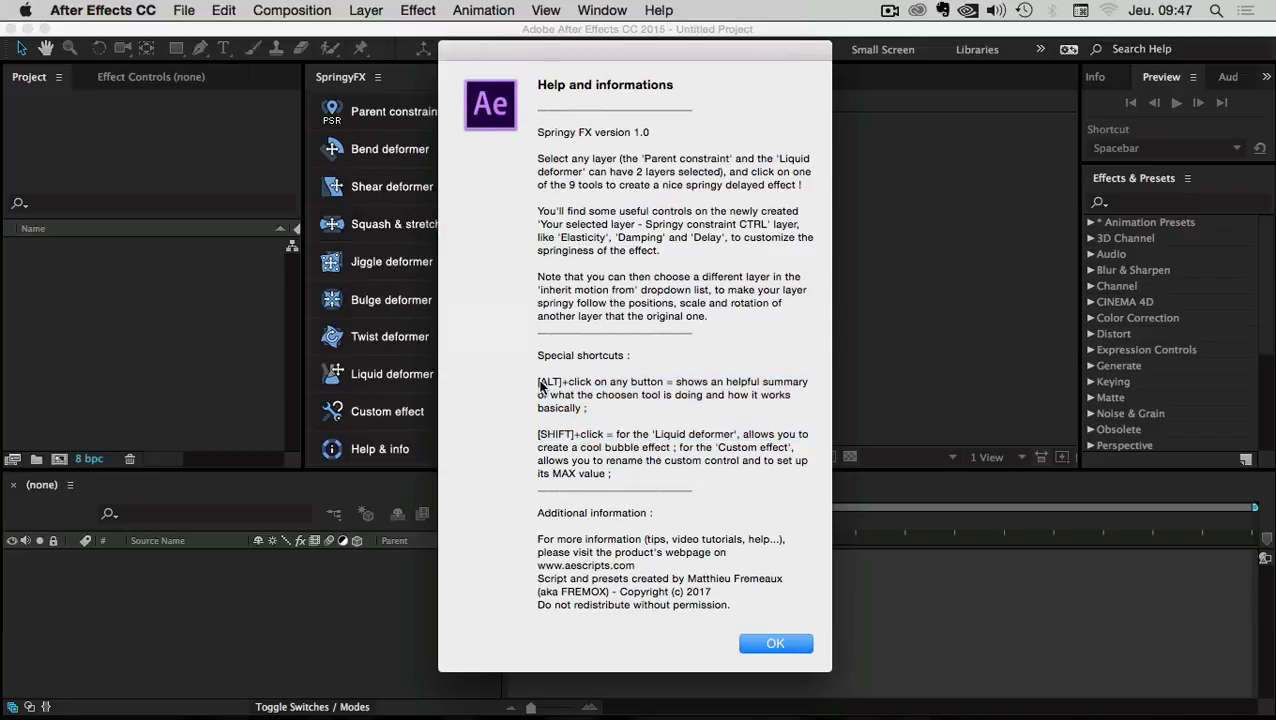
drag(583, 367, 641, 480)
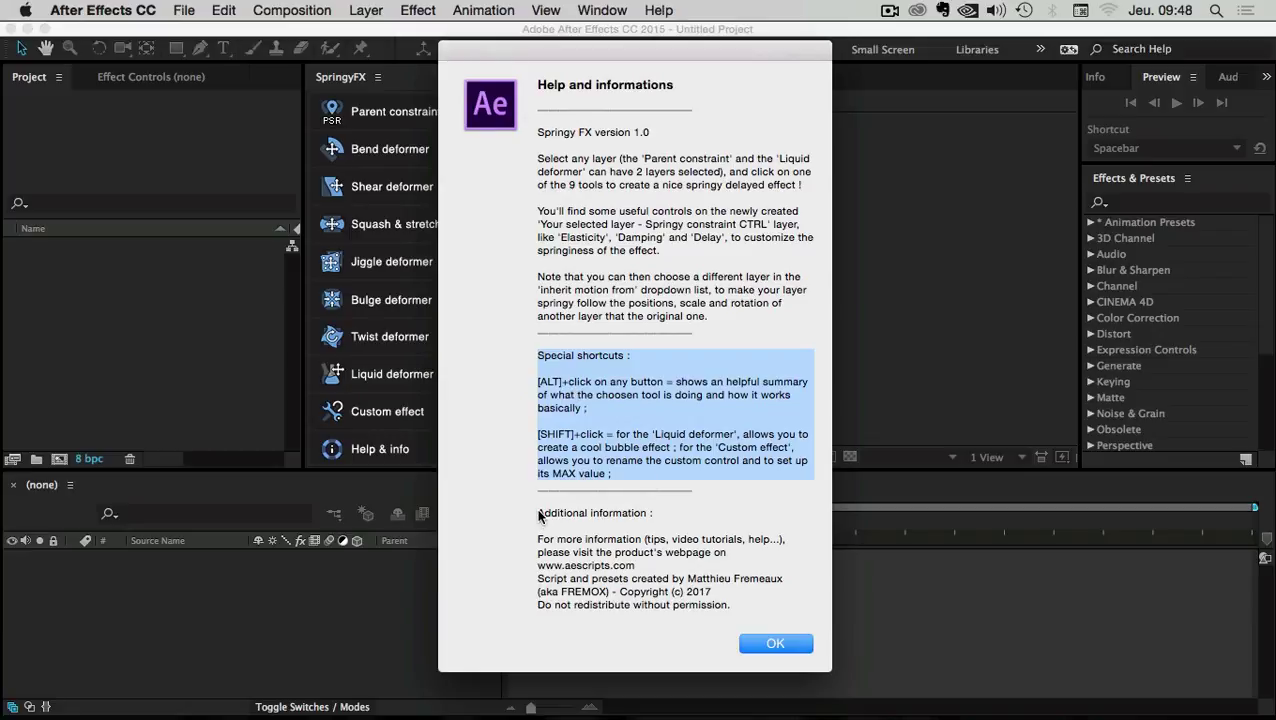
drag(539, 515, 697, 517)
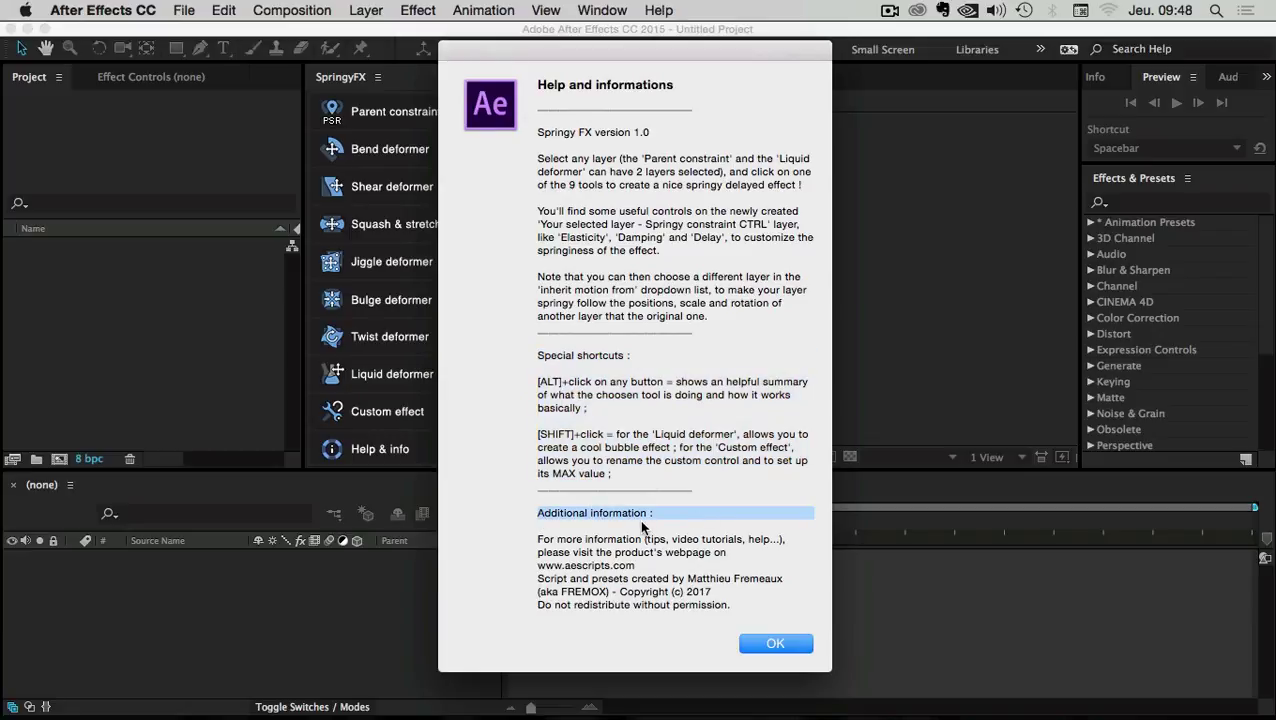
drag(636, 567, 540, 552)
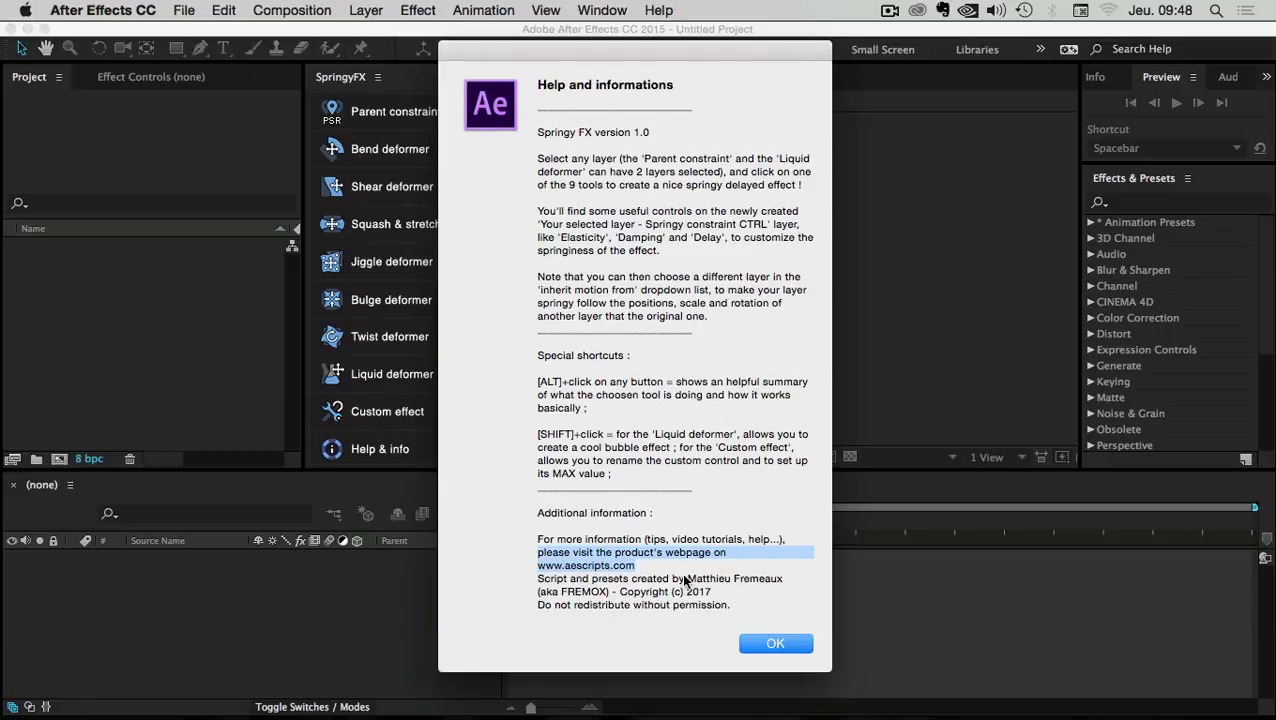
drag(686, 581, 783, 580)
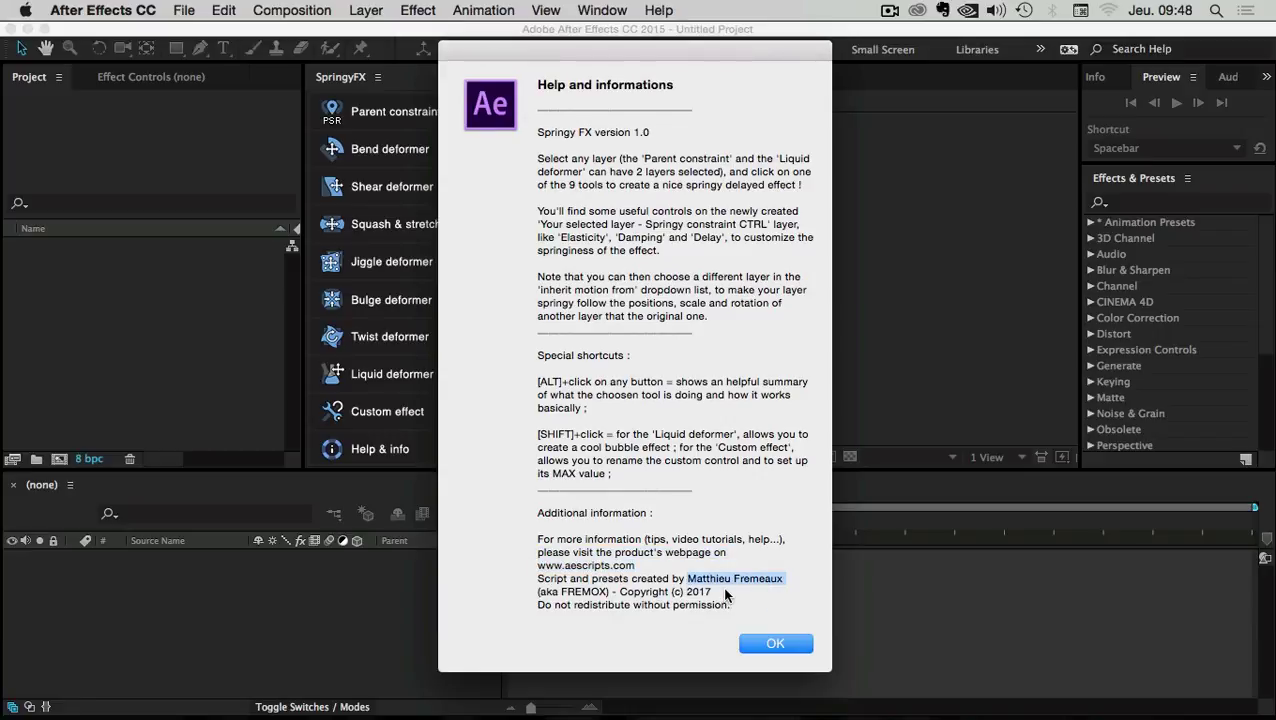
click(778, 643)
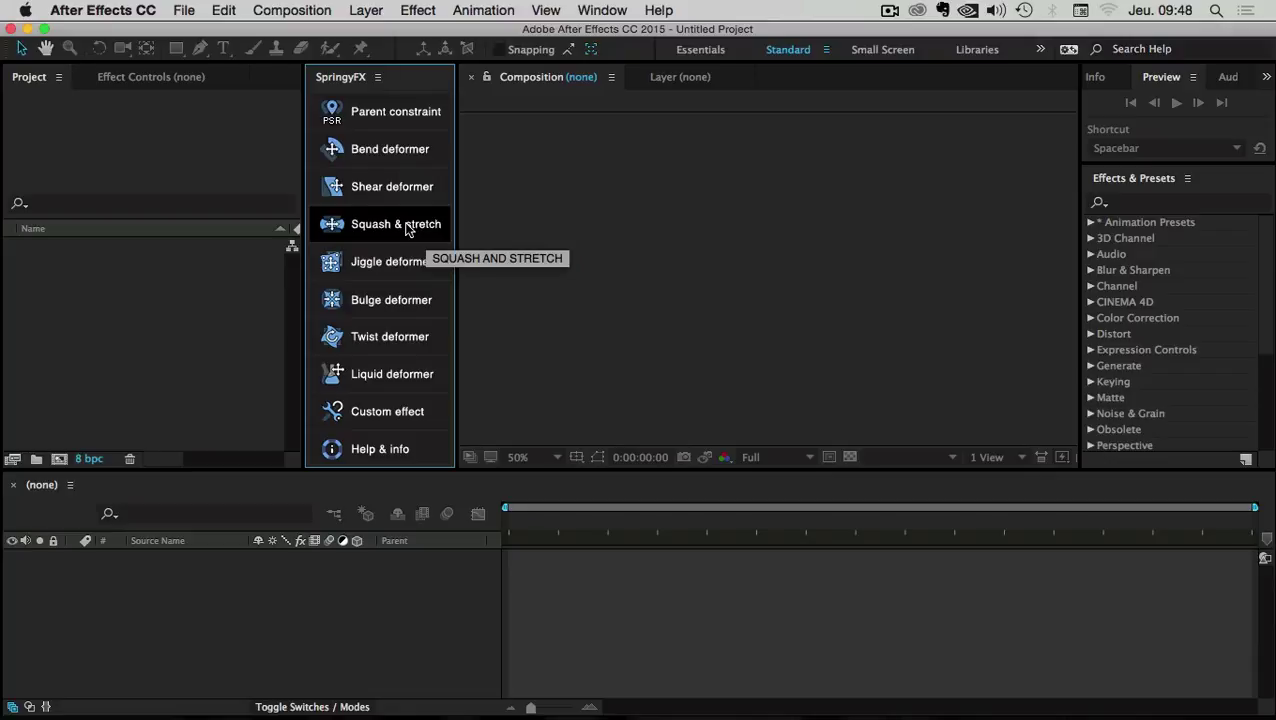
Alt-click Squash and stretch, read and highlight its summary, then dismiss it
key(alt)
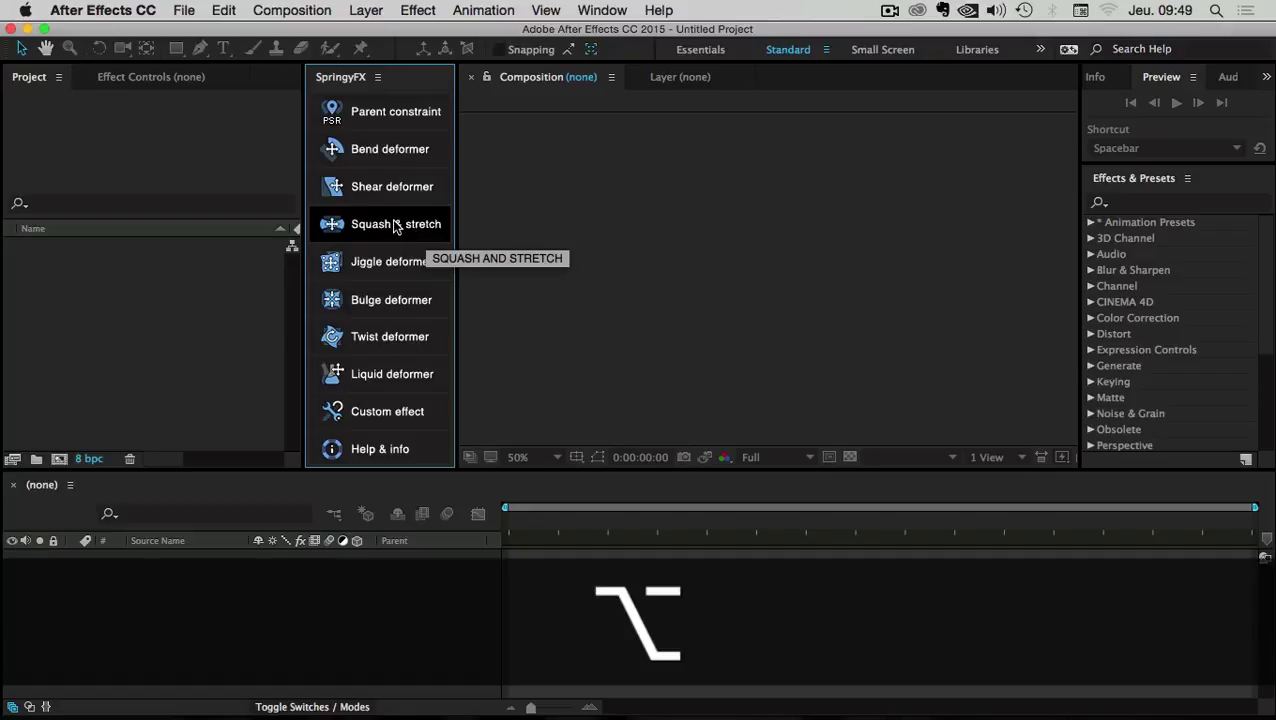
alt+click(398, 226)
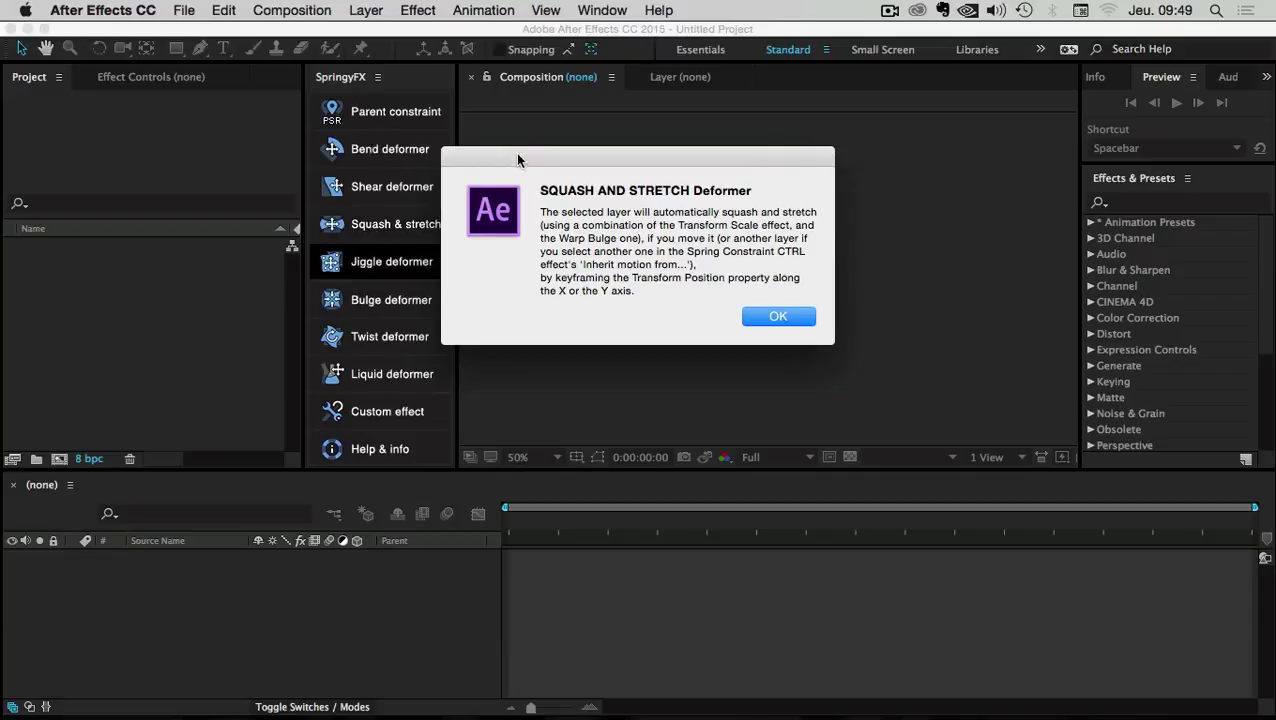
drag(536, 151, 651, 215)
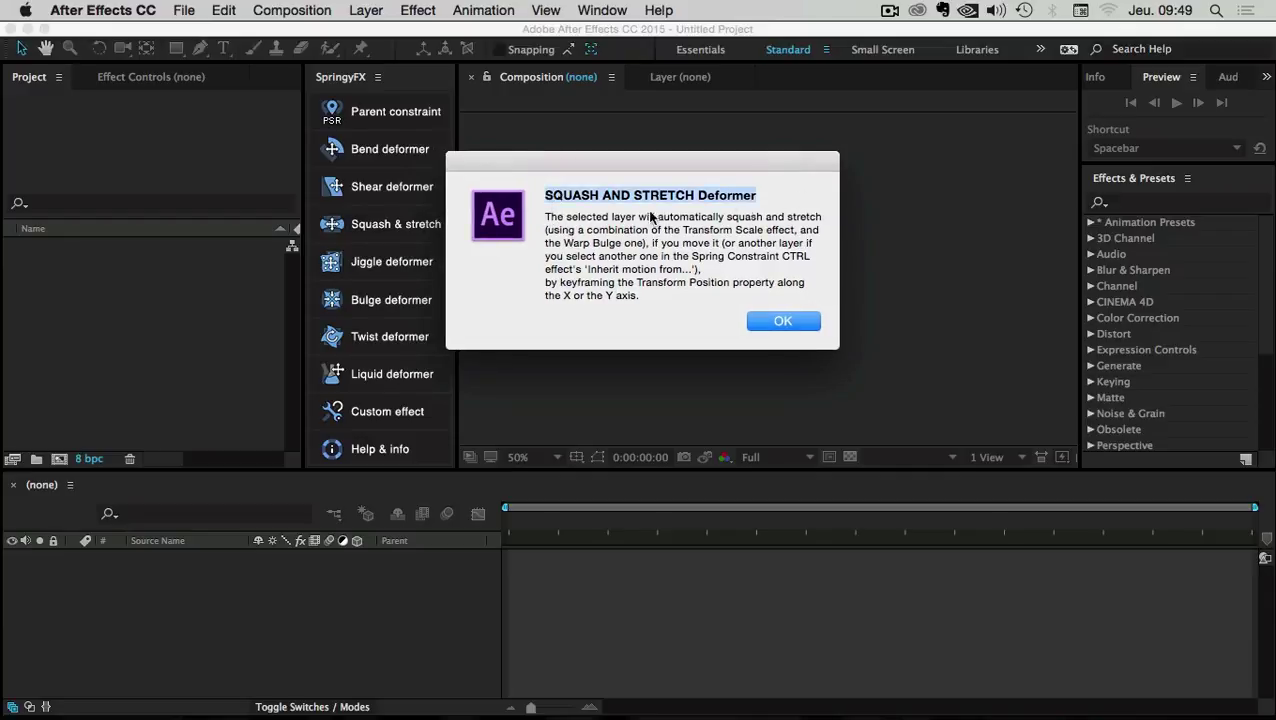
drag(546, 218, 638, 296)
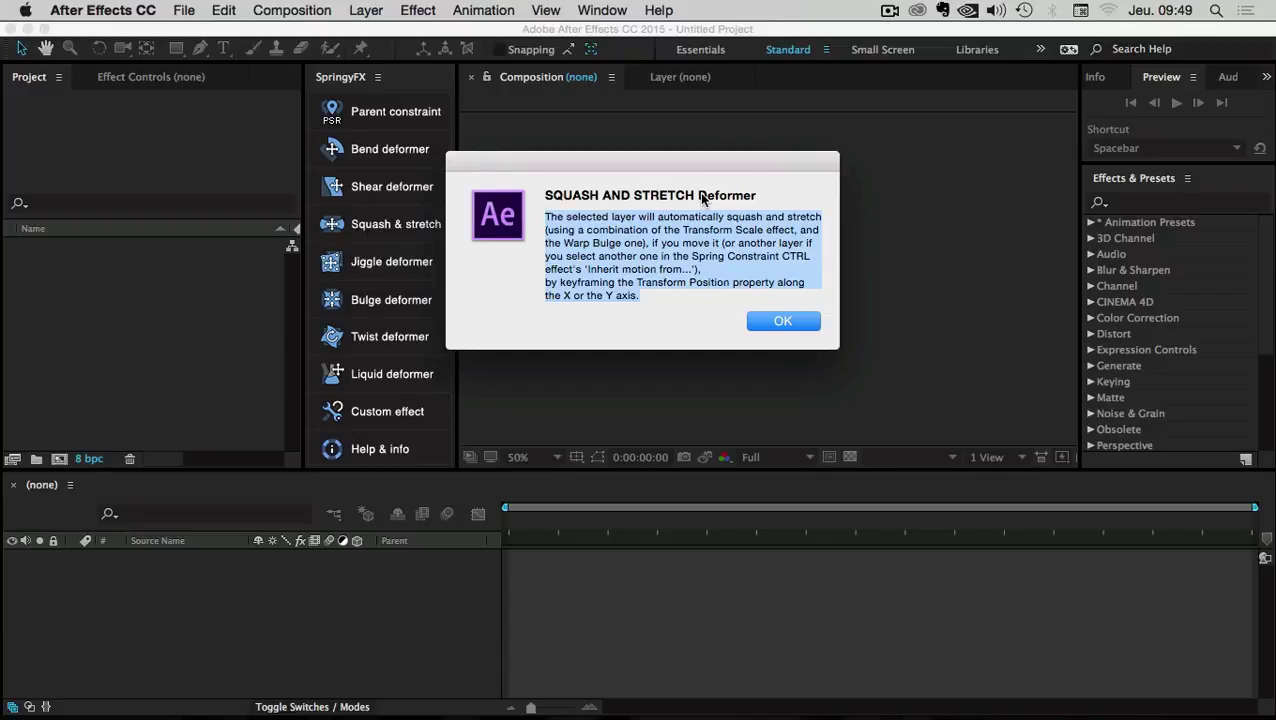
drag(700, 196, 762, 197)
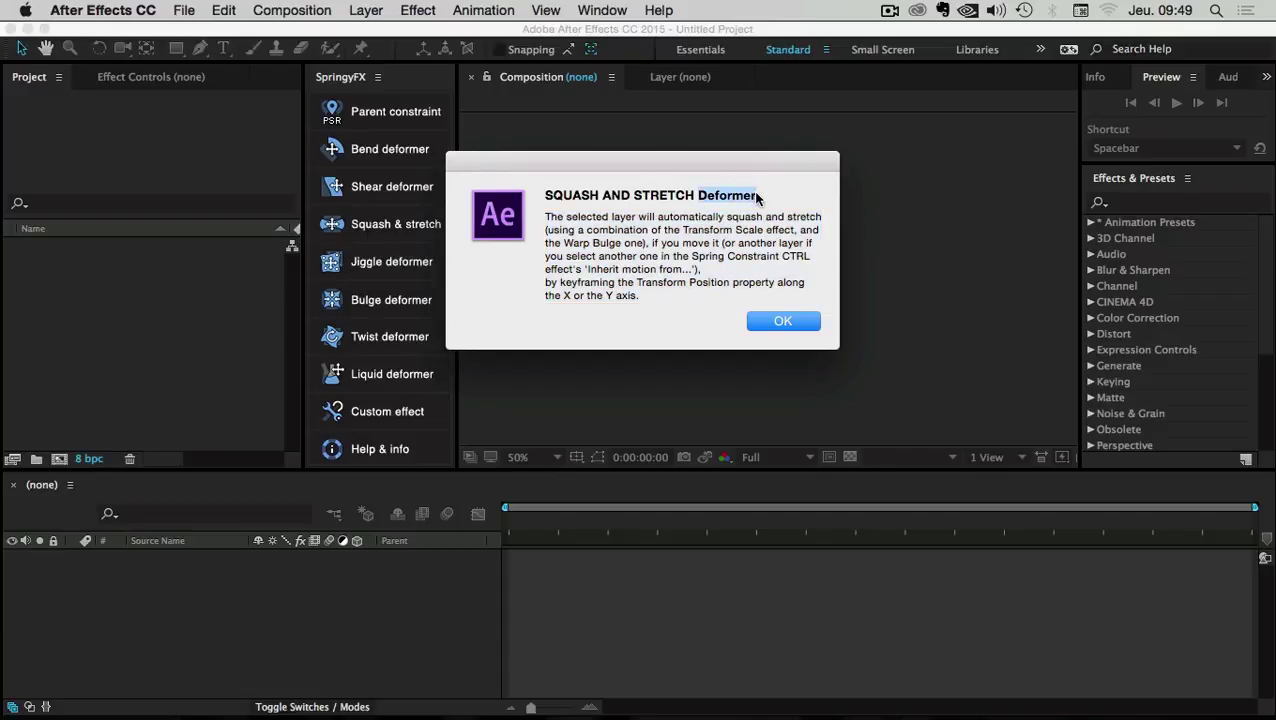
click(800, 322)
View and dismiss the Bend, Shear and Jiggle deformer summaries
alt+click(390, 162)
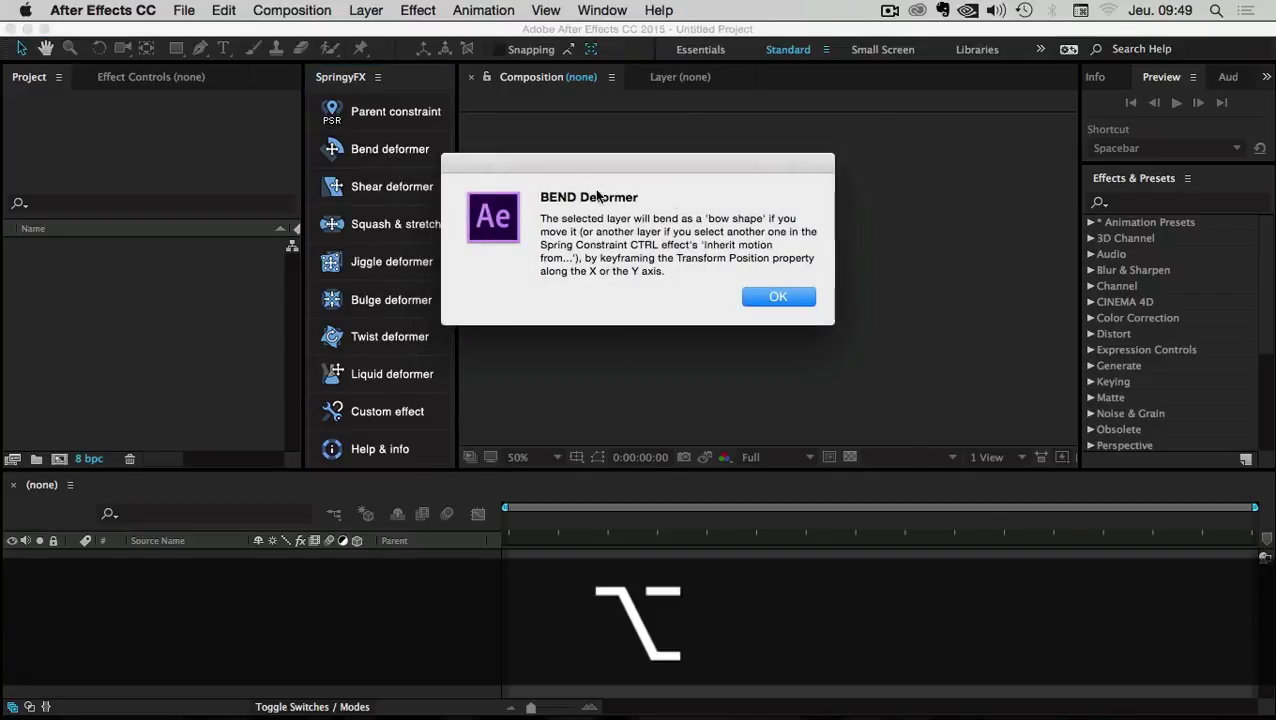
click(786, 296)
alt+click(390, 187)
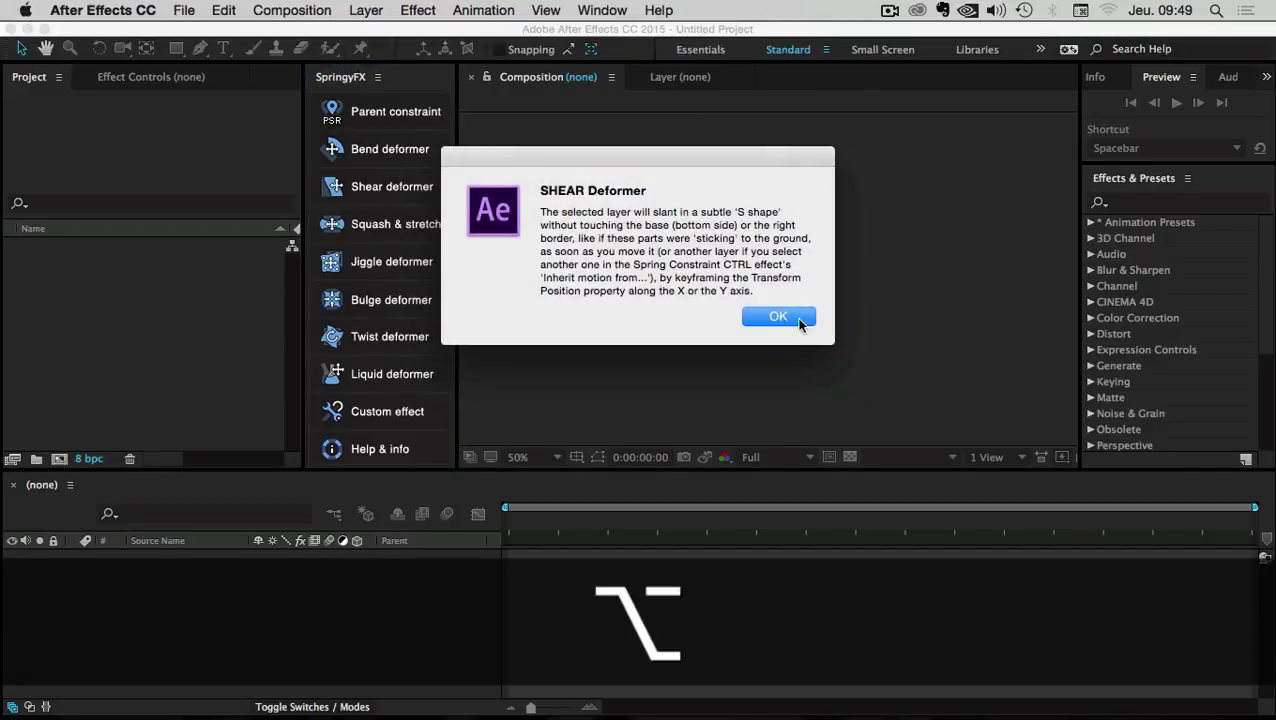
click(795, 320)
alt+click(381, 259)
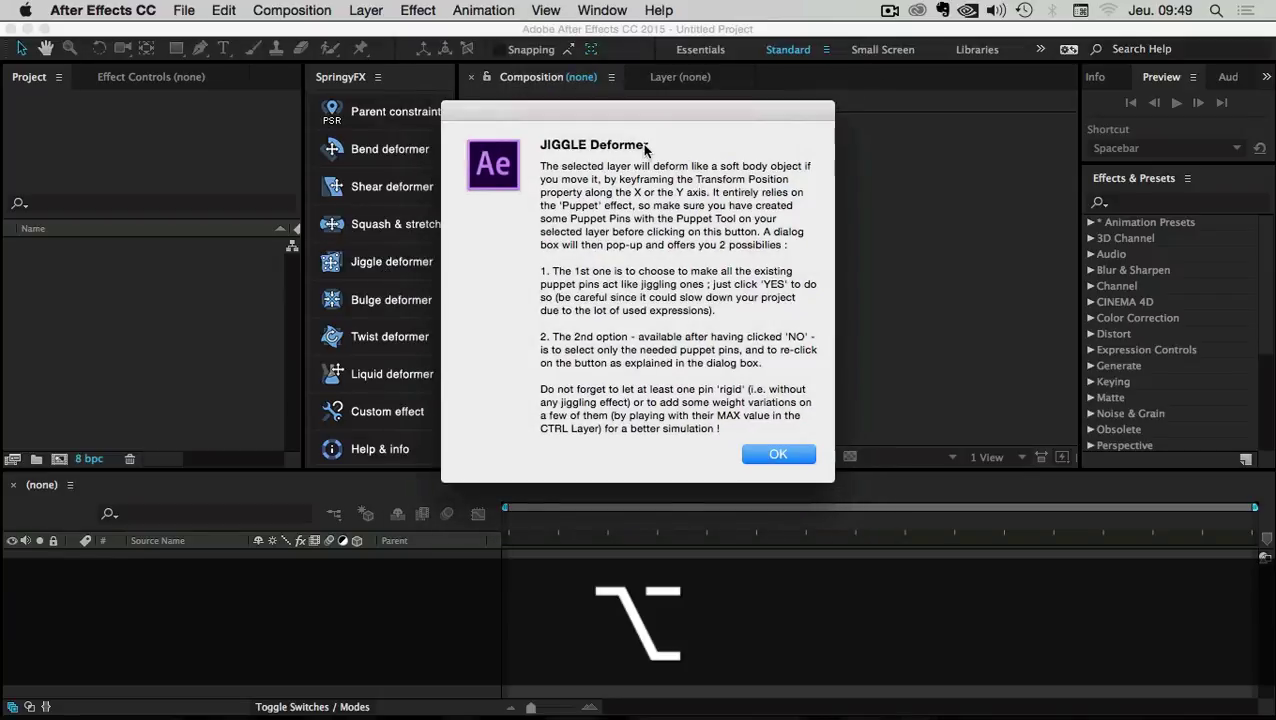
click(786, 464)
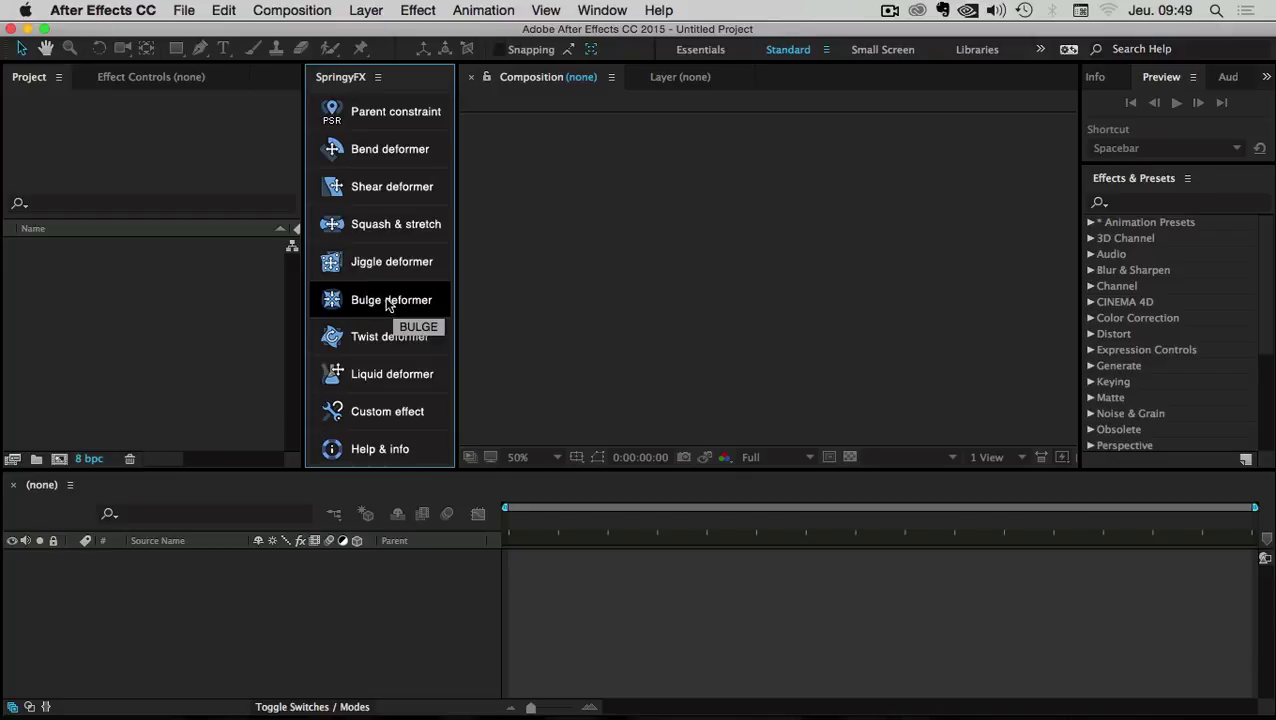
Alt-click through the Bulge, Liquid and Custom effect summaries, dismissing each
key(alt)
alt+click(369, 299)
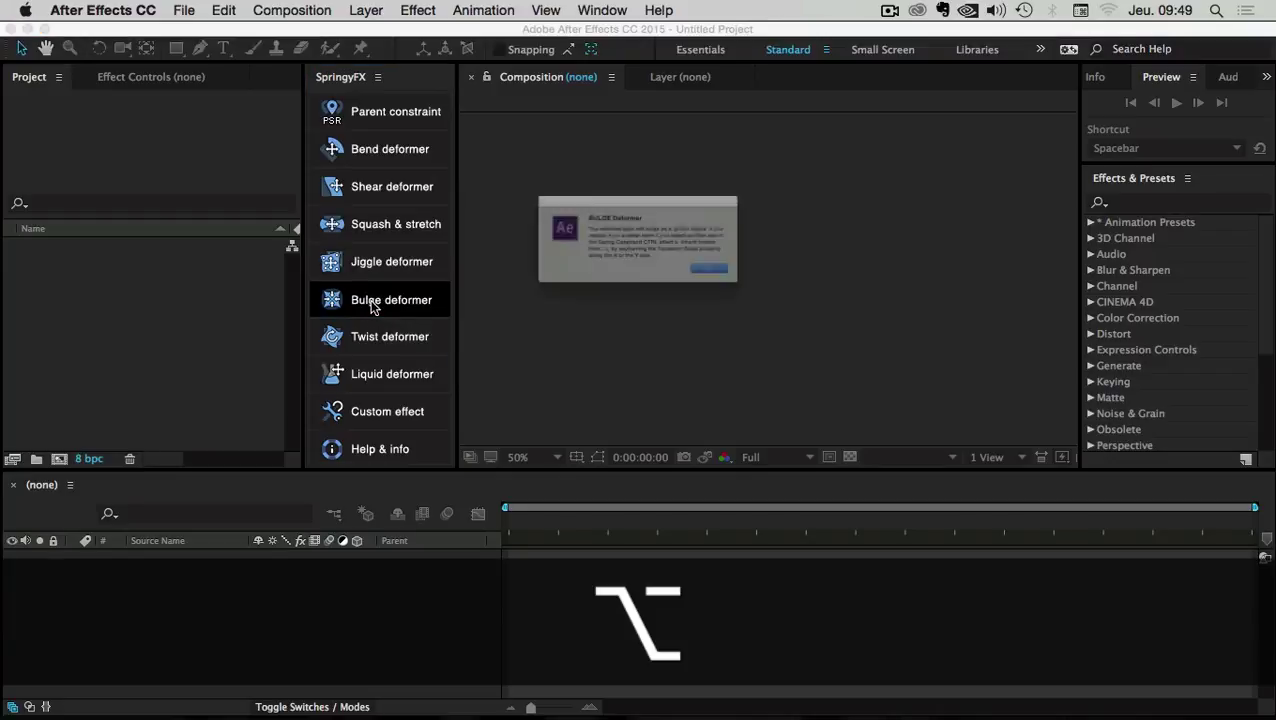
drag(647, 199, 585, 202)
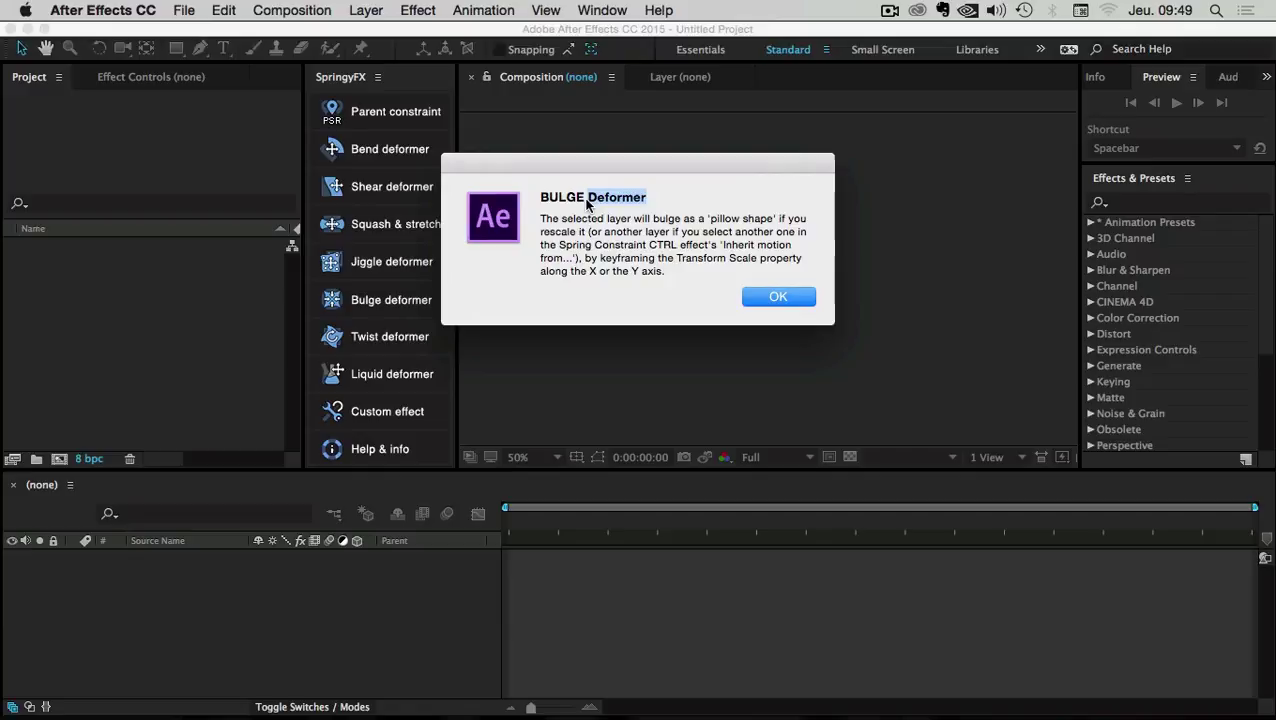
click(778, 297)
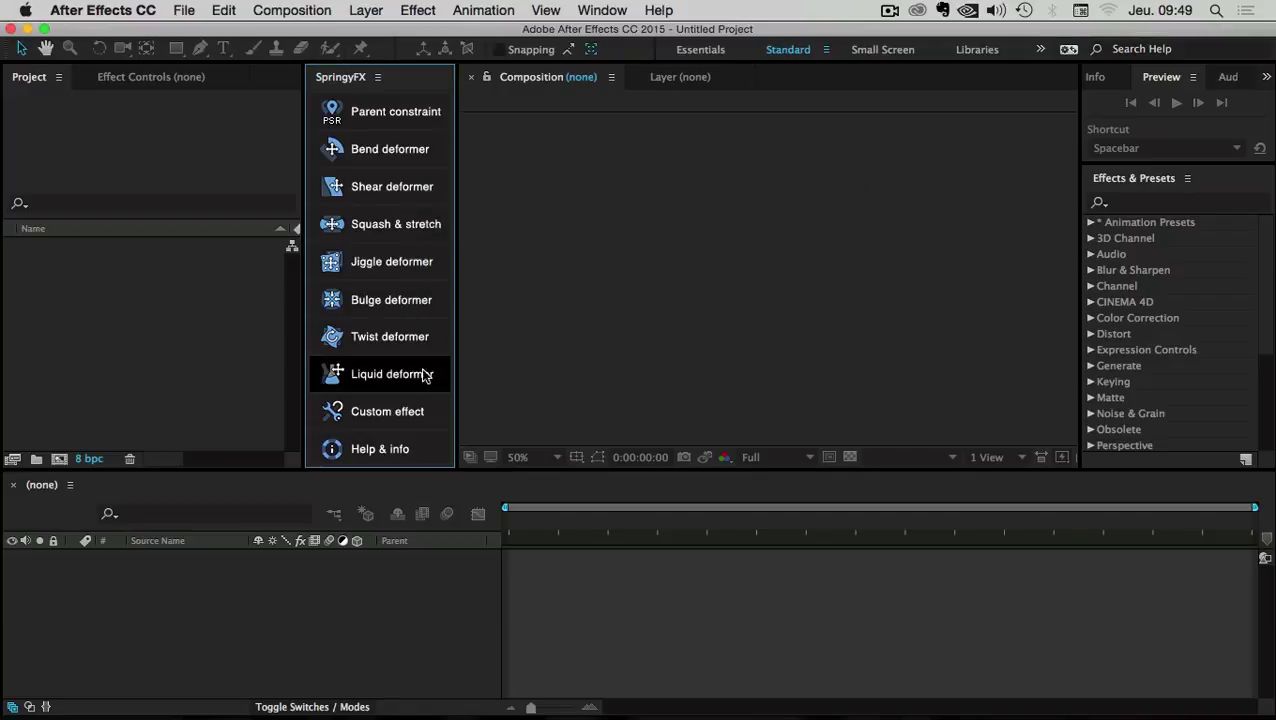
alt+click(421, 372)
click(780, 450)
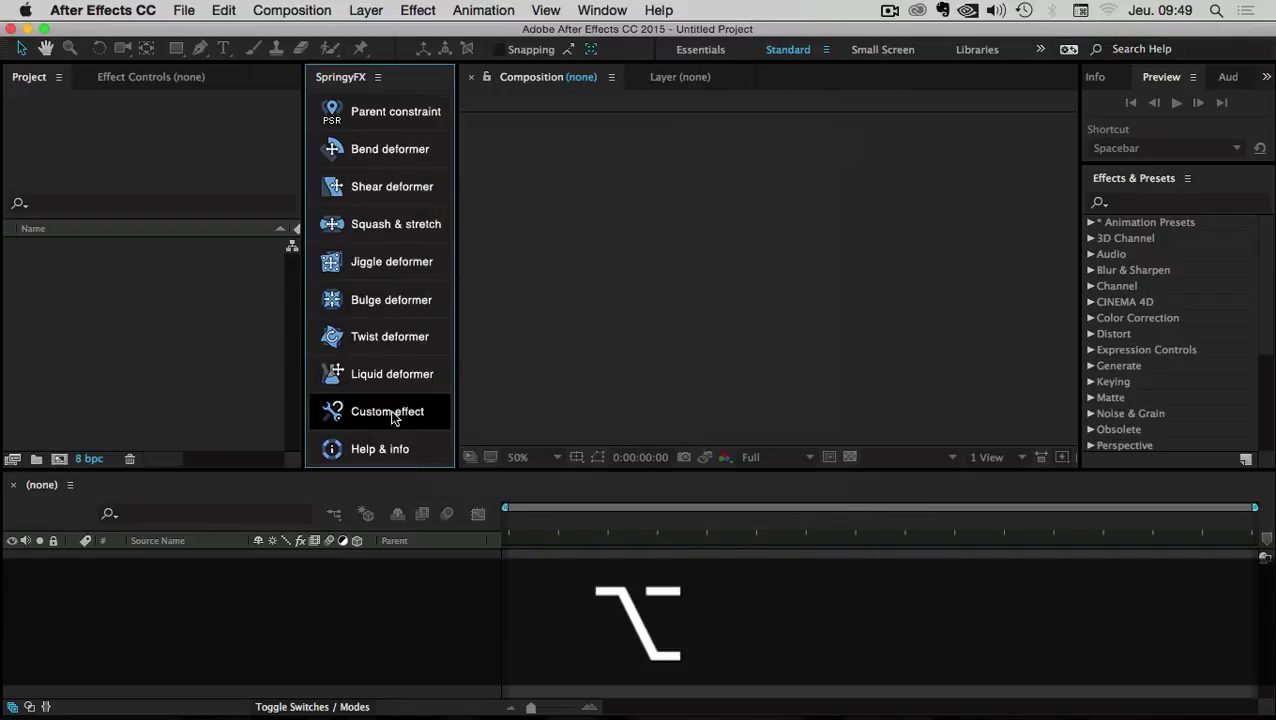
alt+click(385, 413)
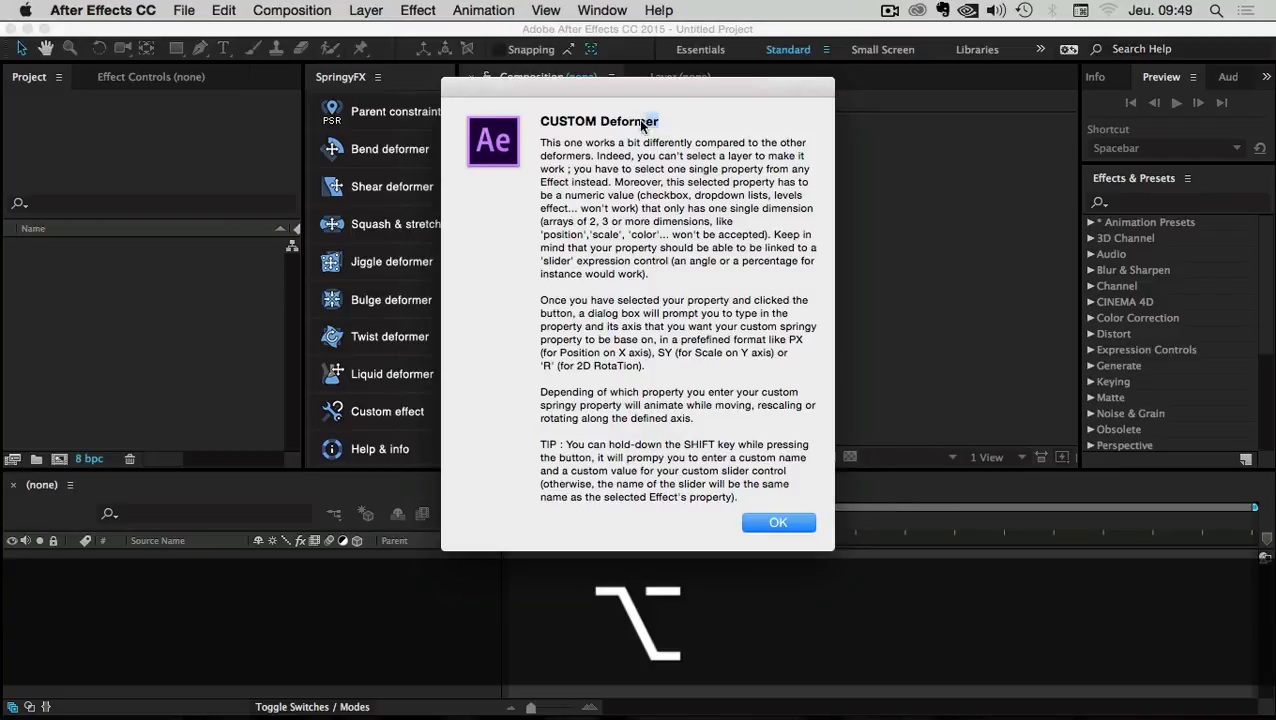
drag(642, 125, 597, 126)
click(762, 524)
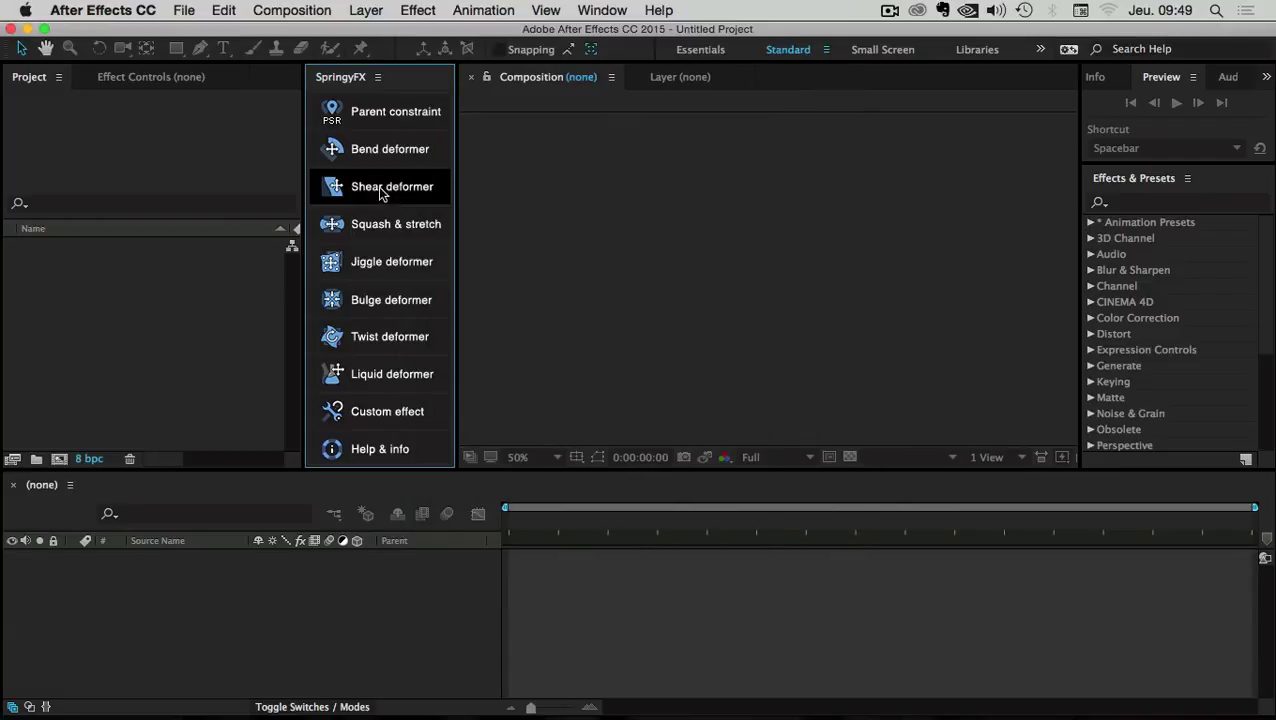